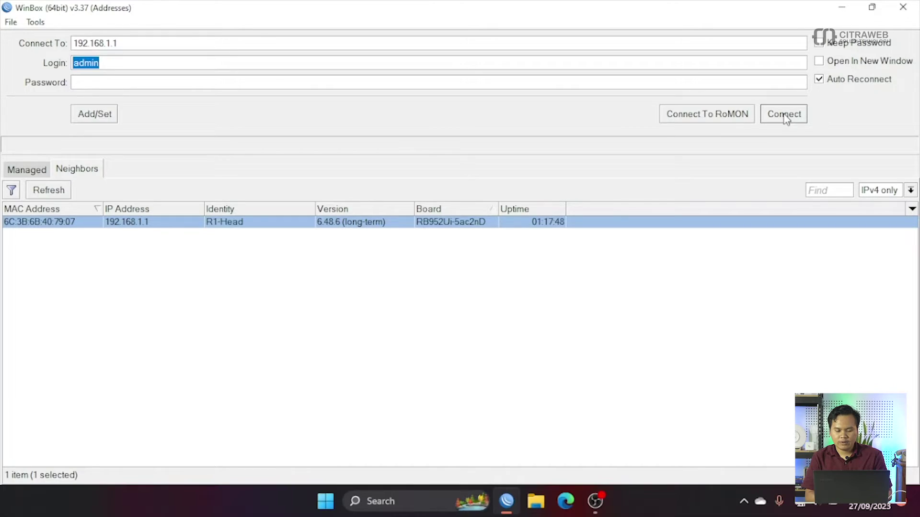
Step: Connect to the R1-Head router at 192.168.1.1 and close the leftover DHCP Client and Route List windows
click(784, 114)
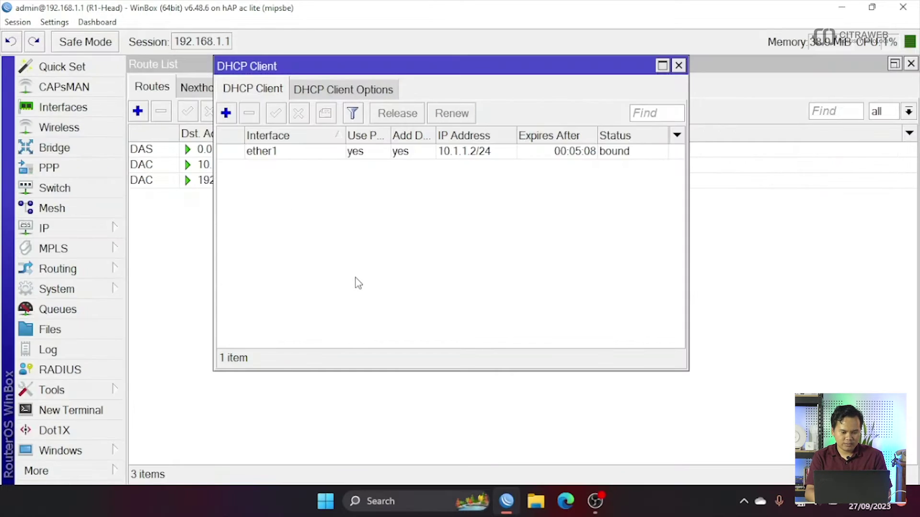
key(Escape)
key(Escape)
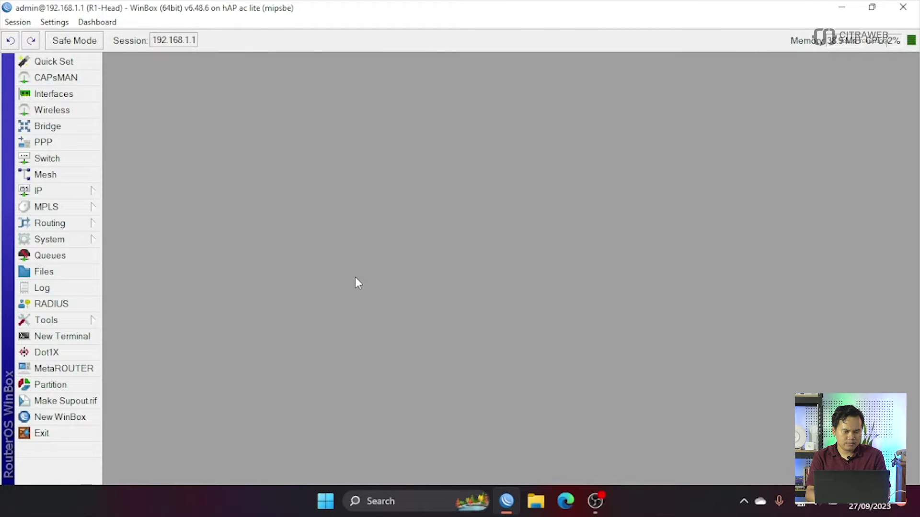
Step: Ping google.com from a new terminal on R1-Head to check internet access, stop the ping and close the terminal
click(94, 335)
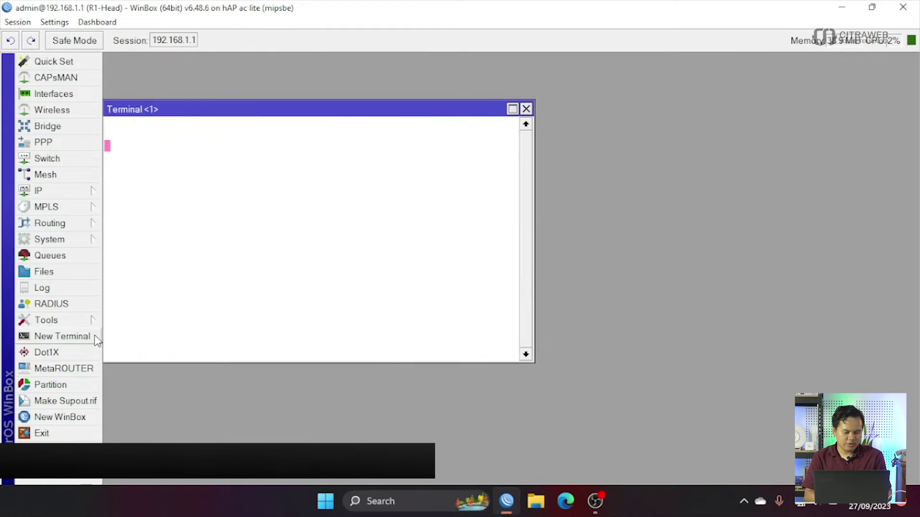
text(ping)
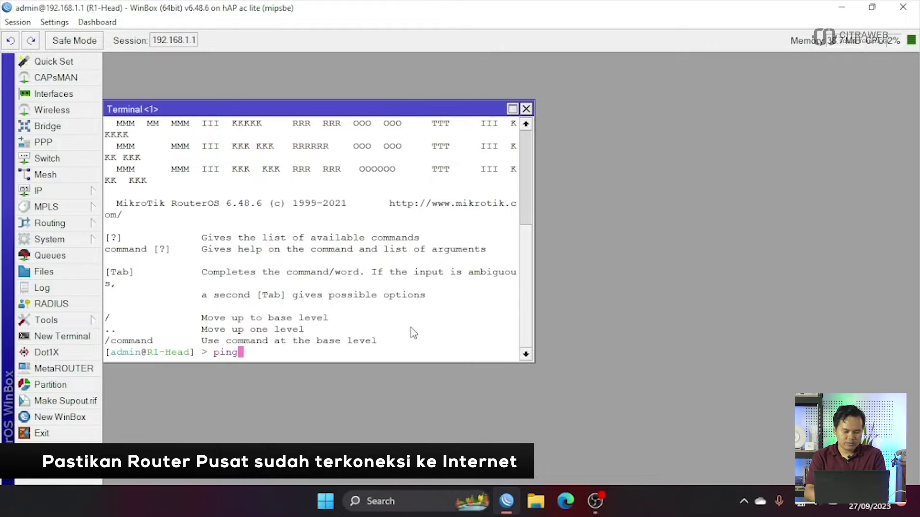
text( google.com)
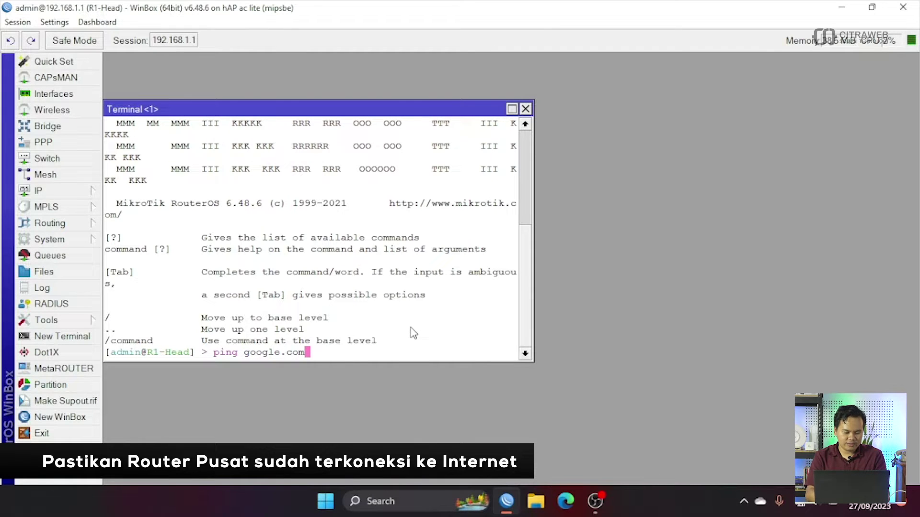
key(Return)
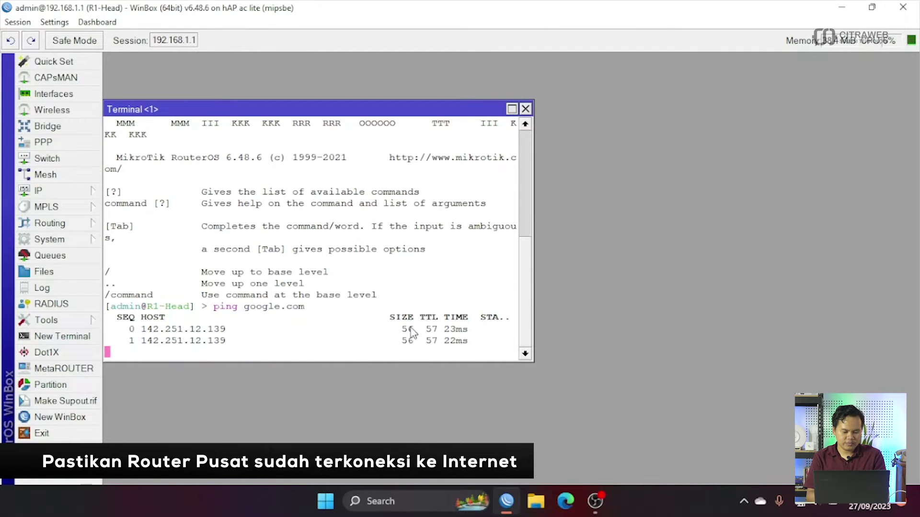
key(ctrl+c)
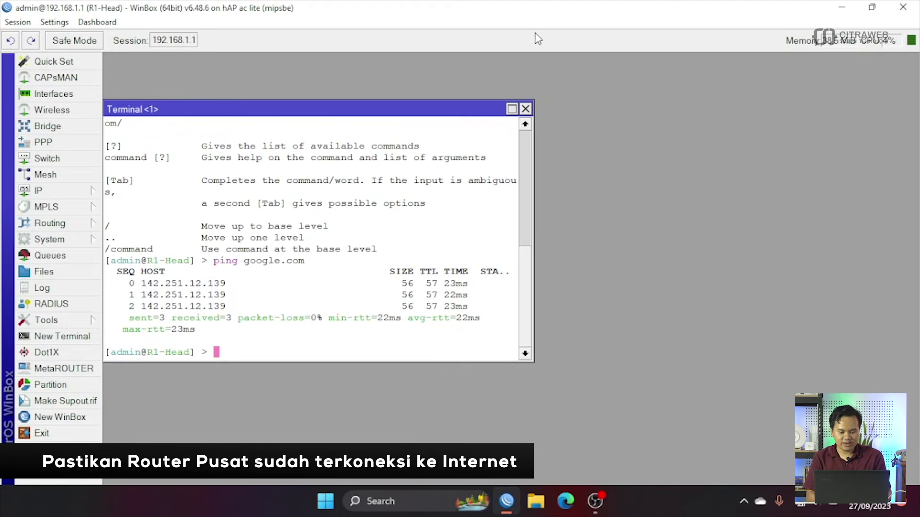
click(525, 109)
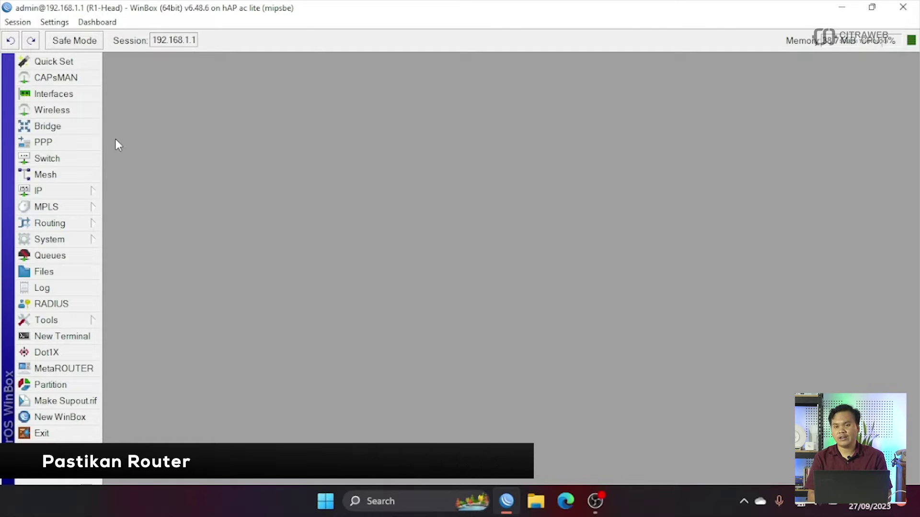
Step: Start a new GRE tunnel interface on R1-Head and name it gre-to-branch
click(71, 94)
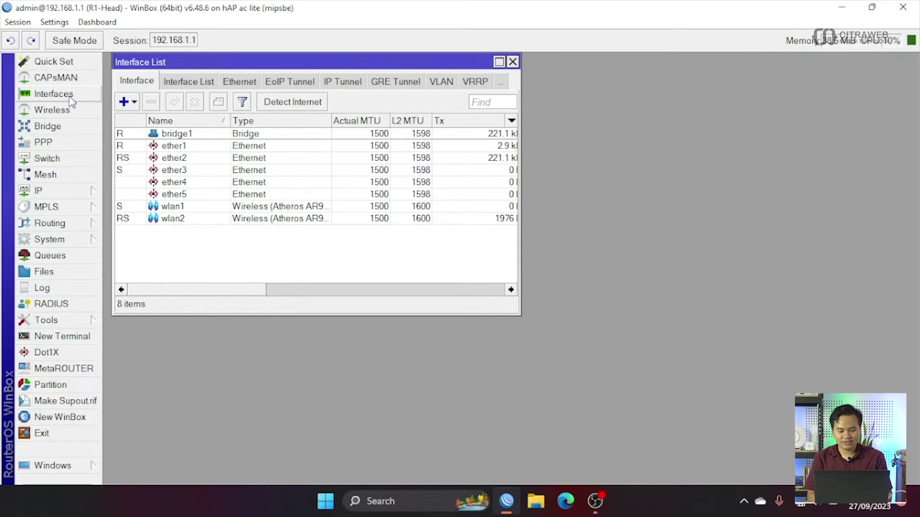
click(498, 62)
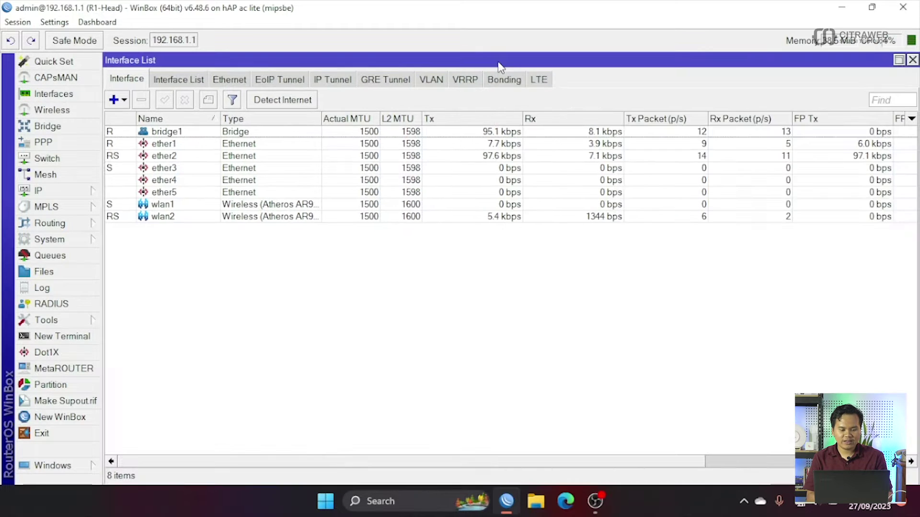
click(400, 84)
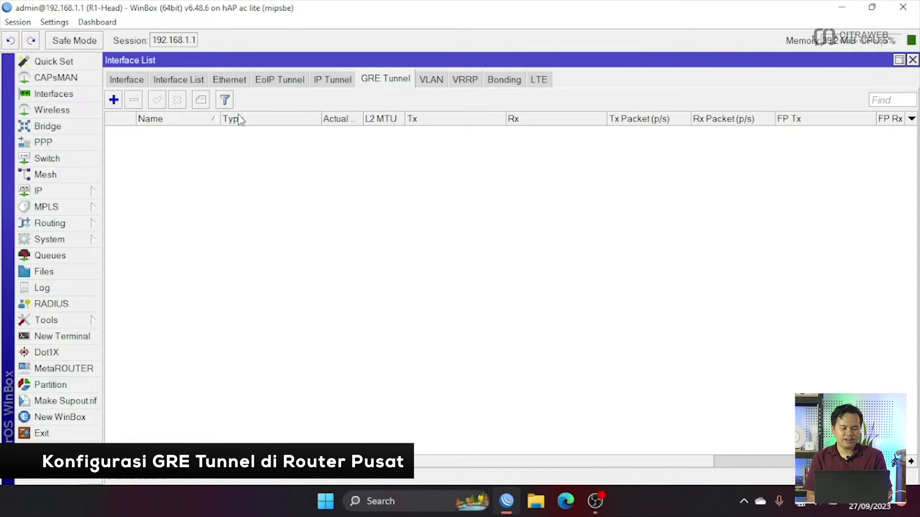
click(114, 100)
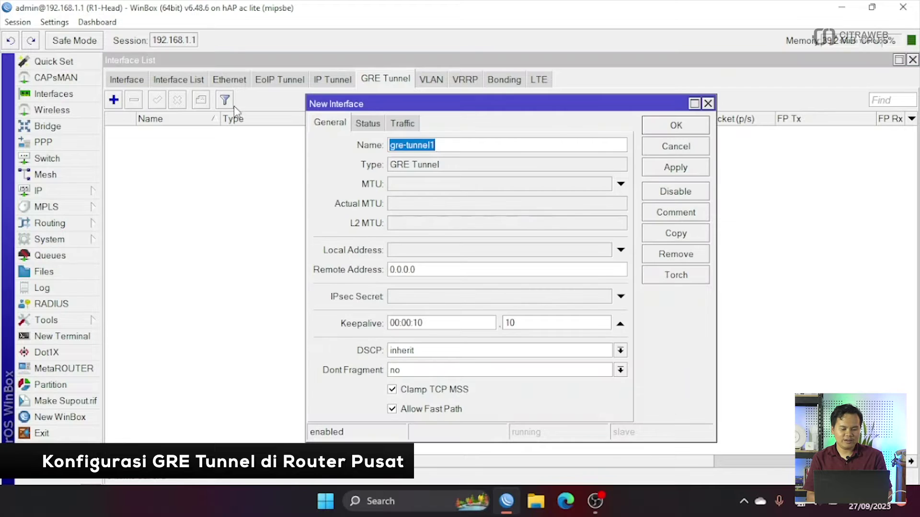
click(442, 151)
key(BackSpace)
key(BackSpace)
key(BackSpace)
key(BackSpace)
key(BackSpace)
key(BackSpace)
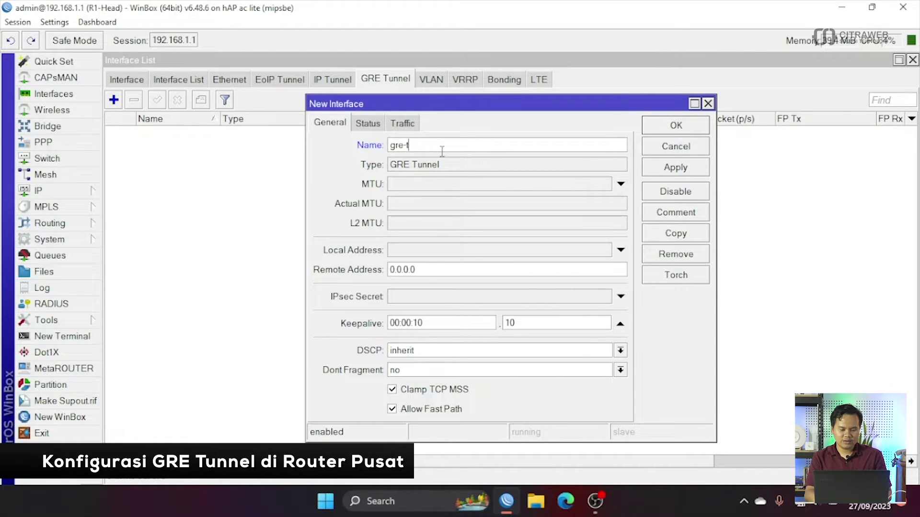
text(o-)
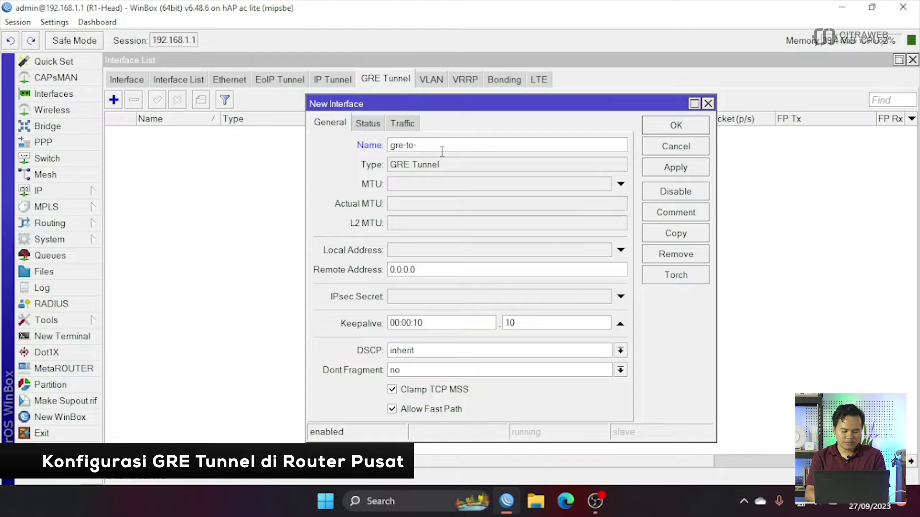
text(branch)
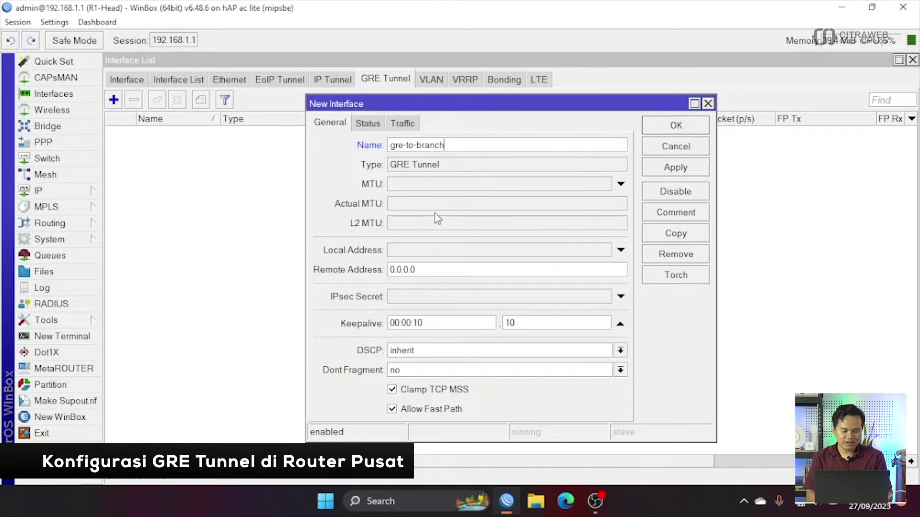
Step: Set the tunnel's local address to 10.1.1.2 and its remote address to 10.2.2.2, and save the interface
click(426, 251)
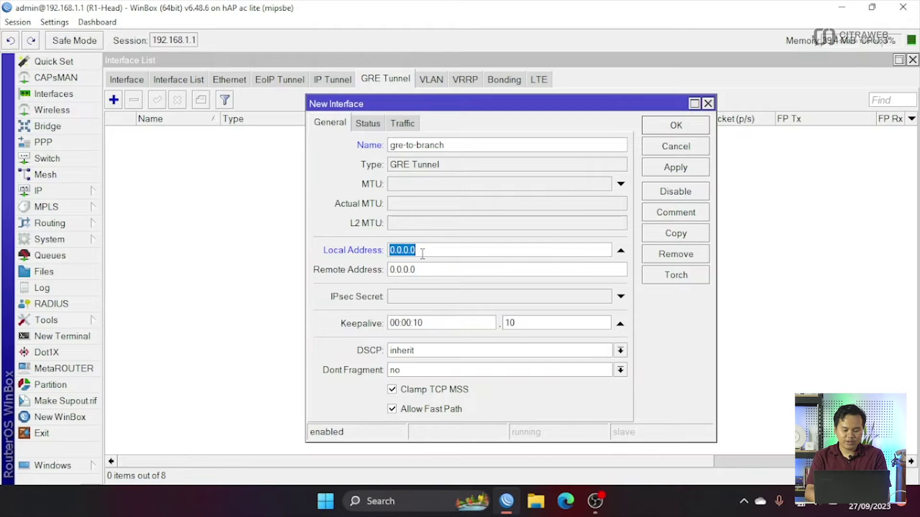
text(10)
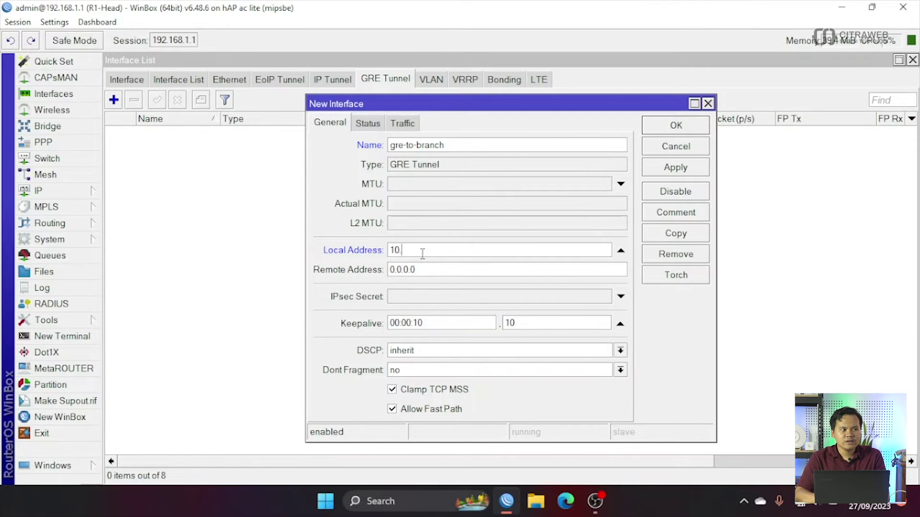
text(.1.1.2)
double_click(415, 271)
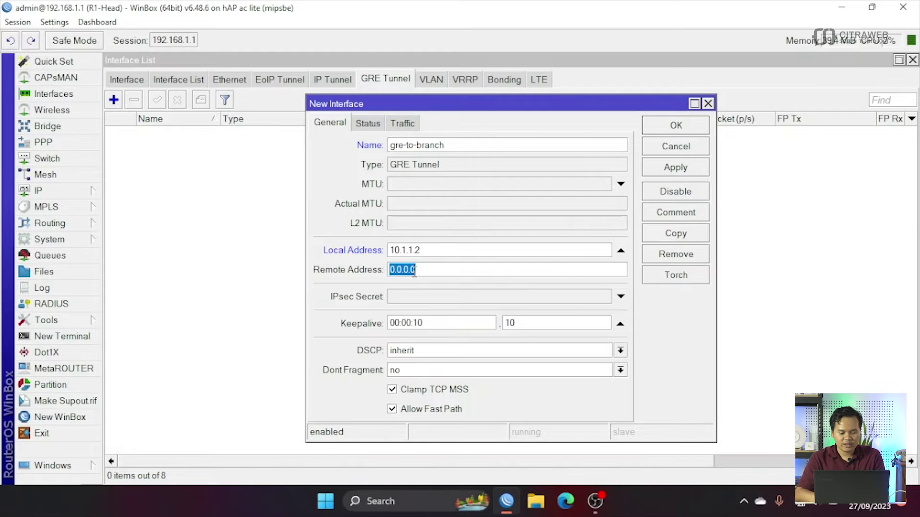
text(1)
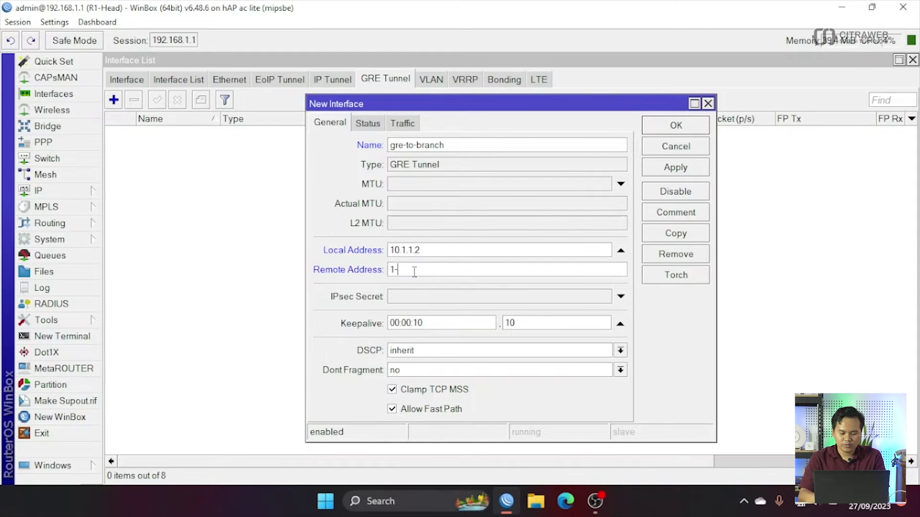
text(0.2.2.2)
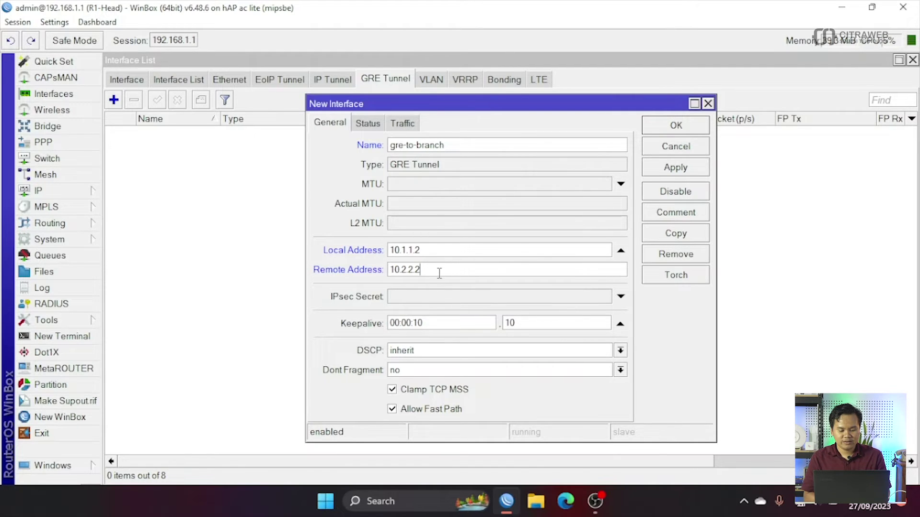
click(676, 170)
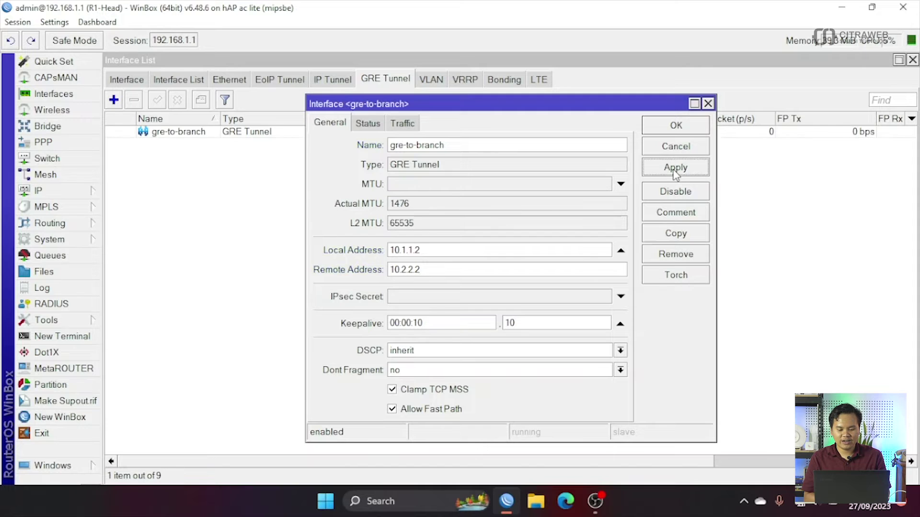
click(675, 126)
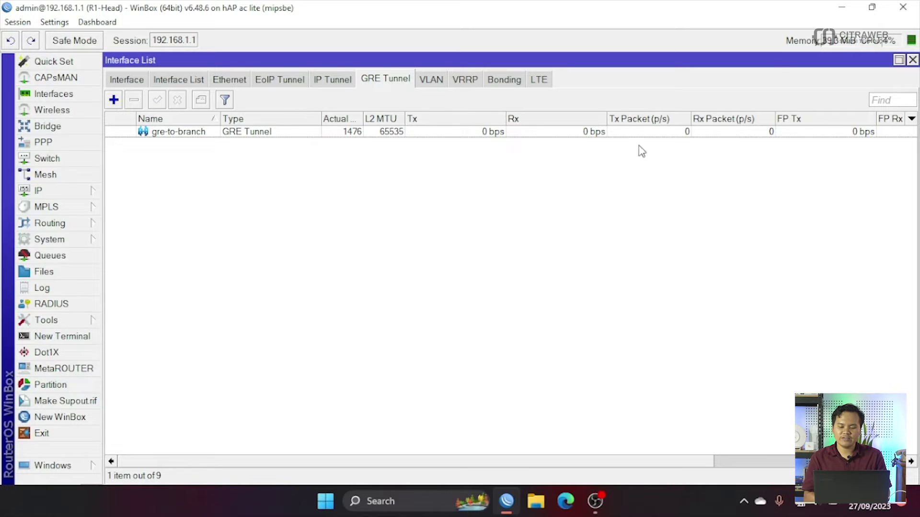
Step: On the R2-Branch router, skip the password change, ping google.com to check internet access, stop the ping and close the terminal
click(872, 7)
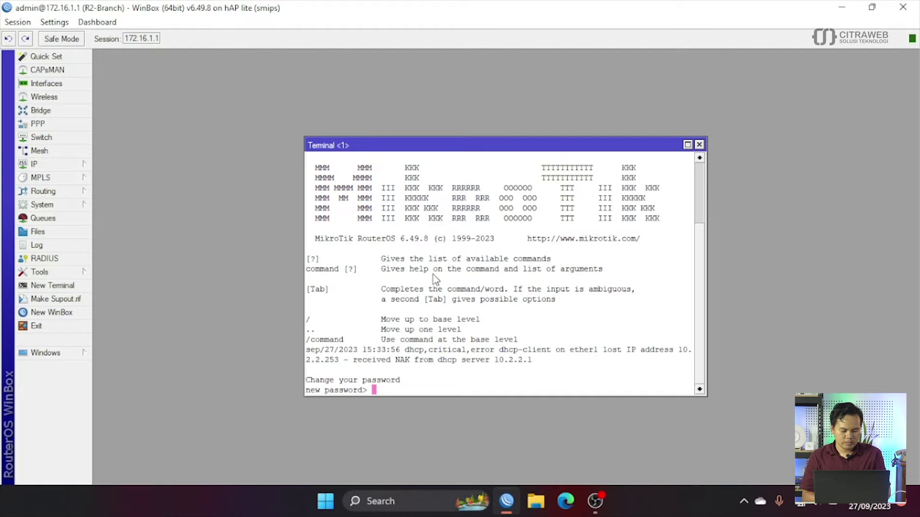
key(ctrl+c)
text(ping )
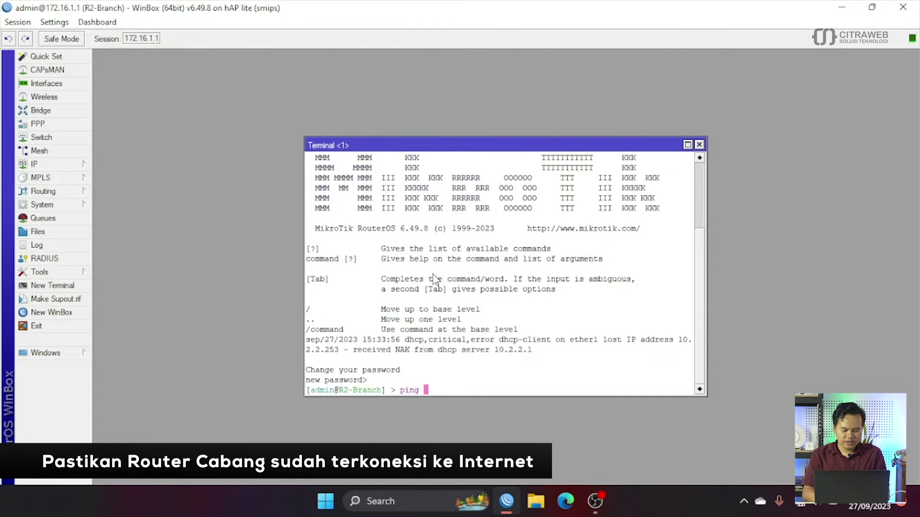
text(google.com)
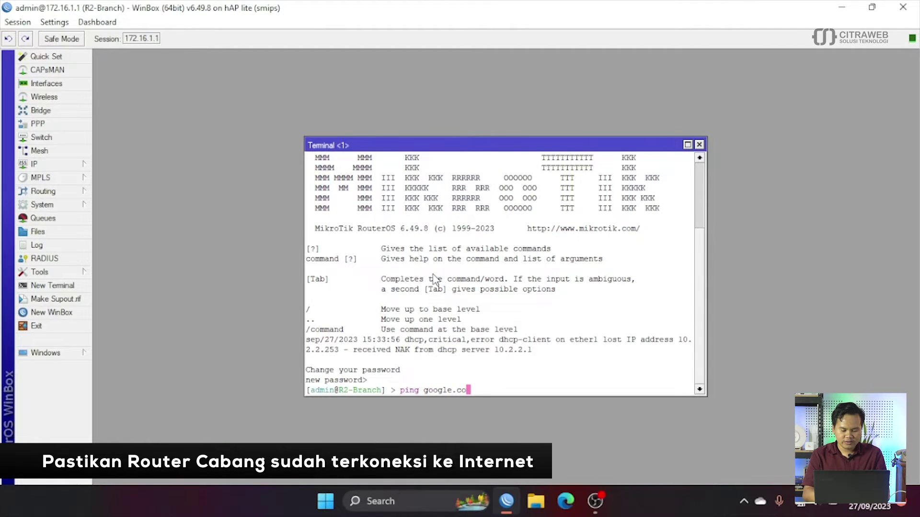
key(Return)
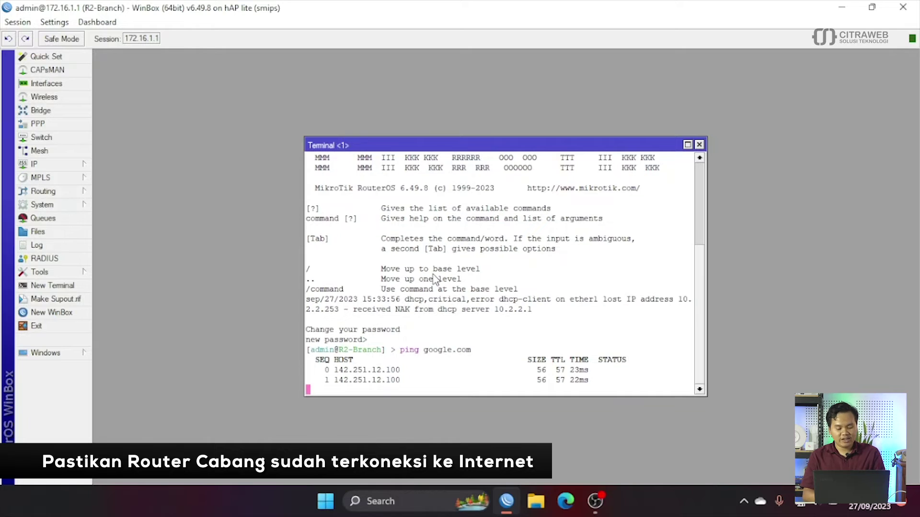
key(ctrl+c)
click(699, 145)
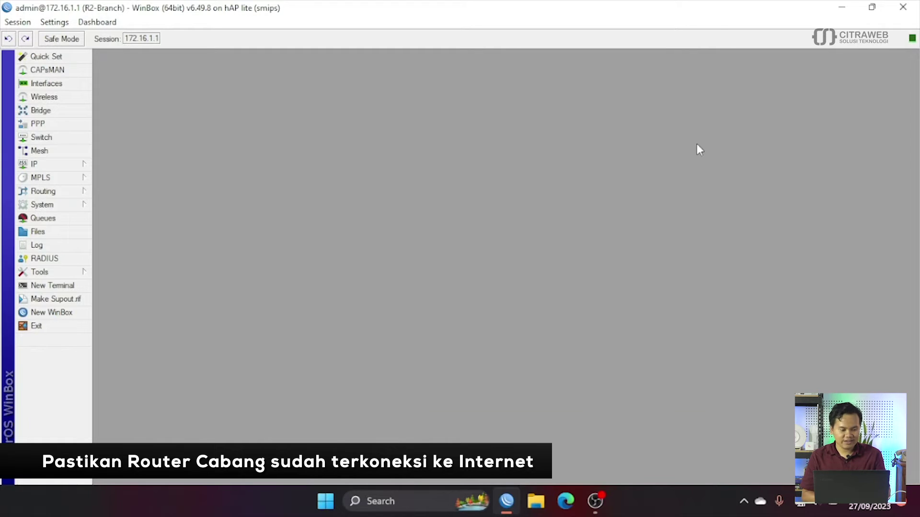
Step: Start a new GRE tunnel interface on R2-Branch and name it gre-toHead
click(53, 84)
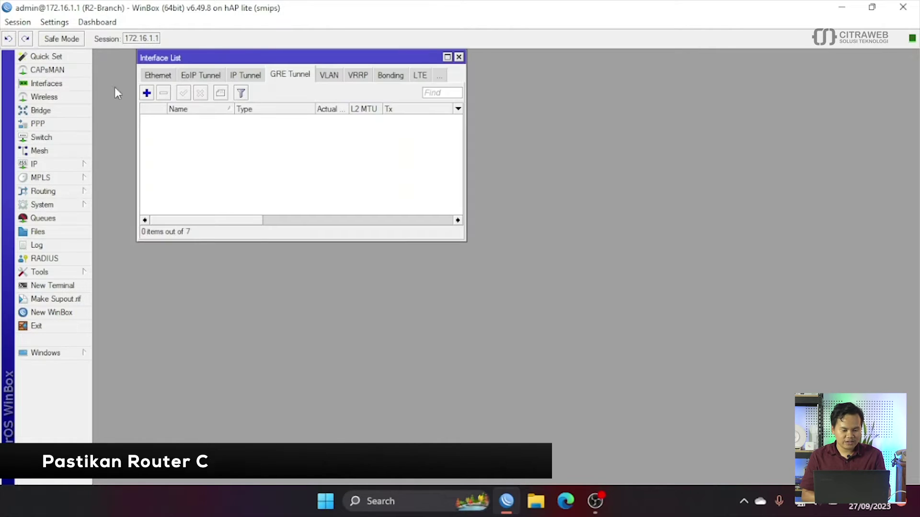
click(146, 93)
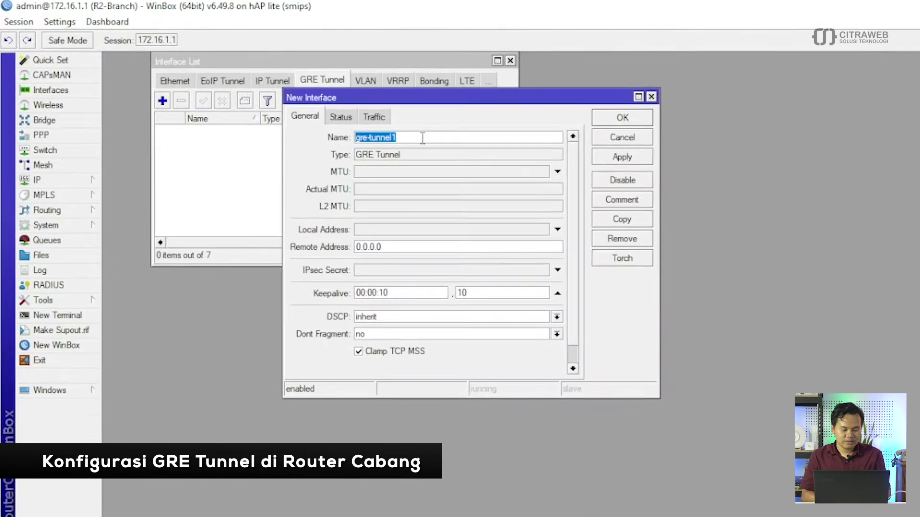
click(423, 138)
key(BackSpace)
key(BackSpace)
key(BackSpace)
key(BackSpace)
key(BackSpace)
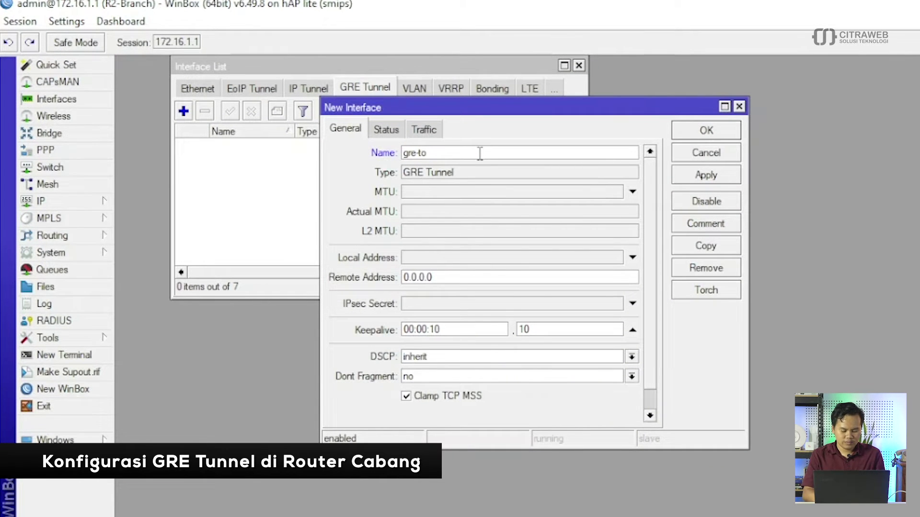
text(Head)
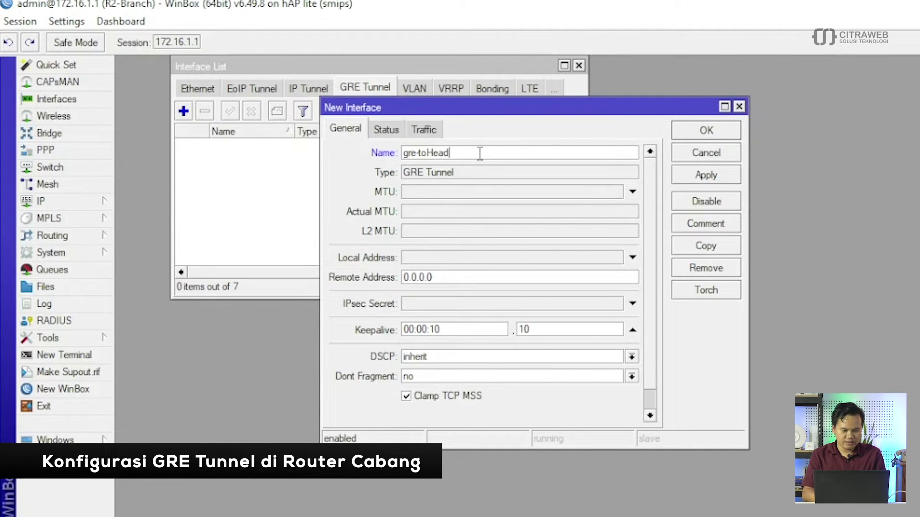
Step: Set the gre-toHead tunnel's local address to 10.2.2.2 and remote address to 10.1.1.2, save it and close the interface list
click(453, 259)
text(10.)
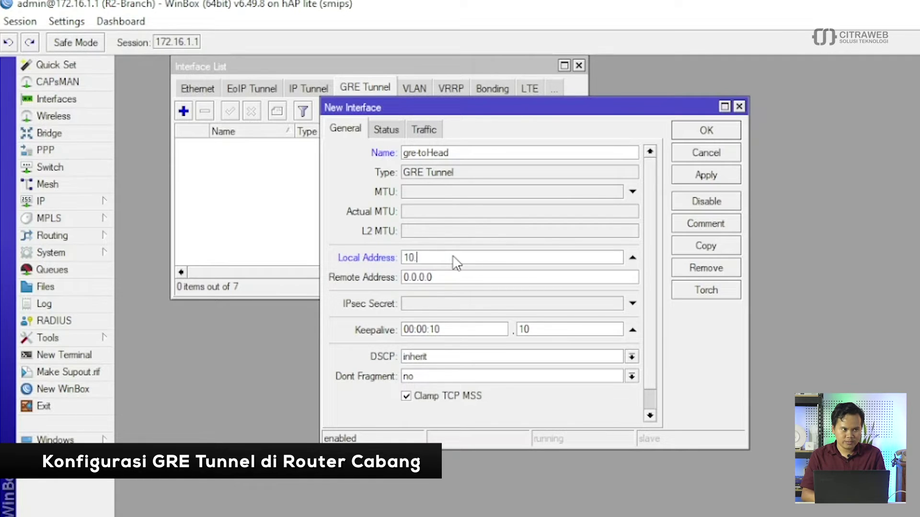
text(2.2.2)
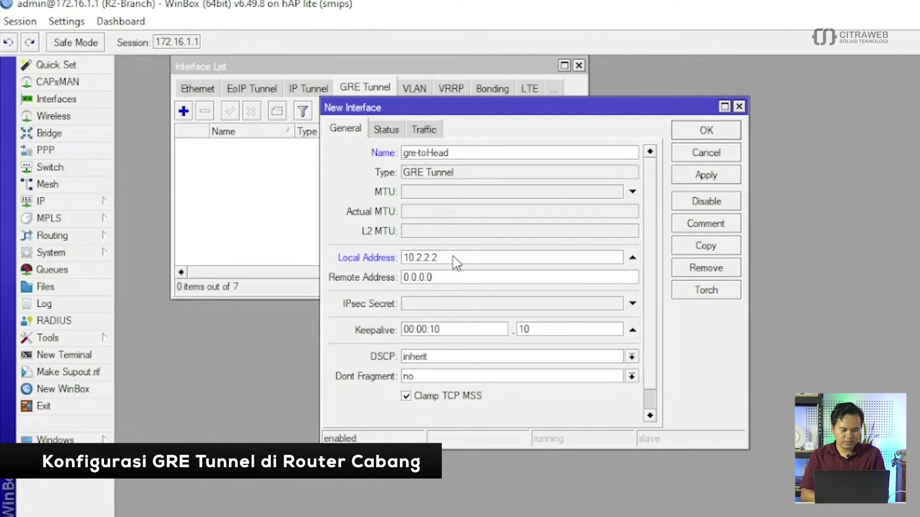
click(433, 276)
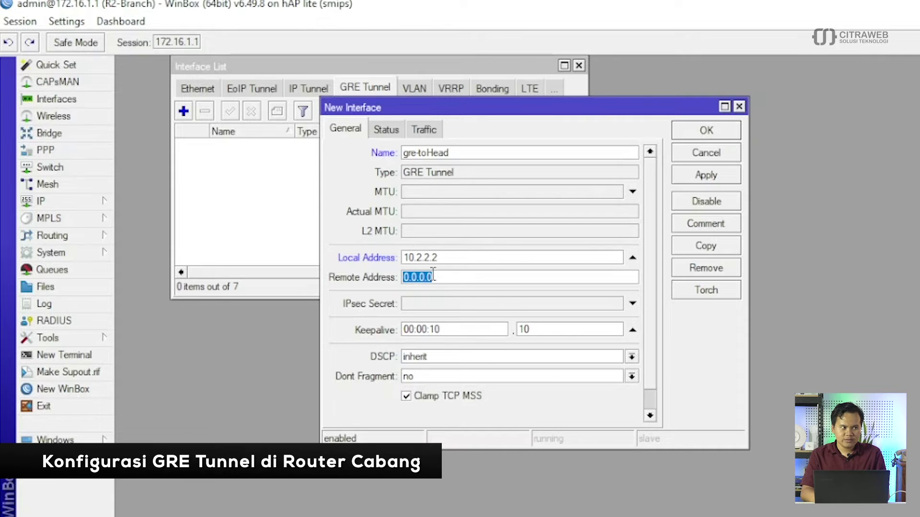
text(10.1.1.)
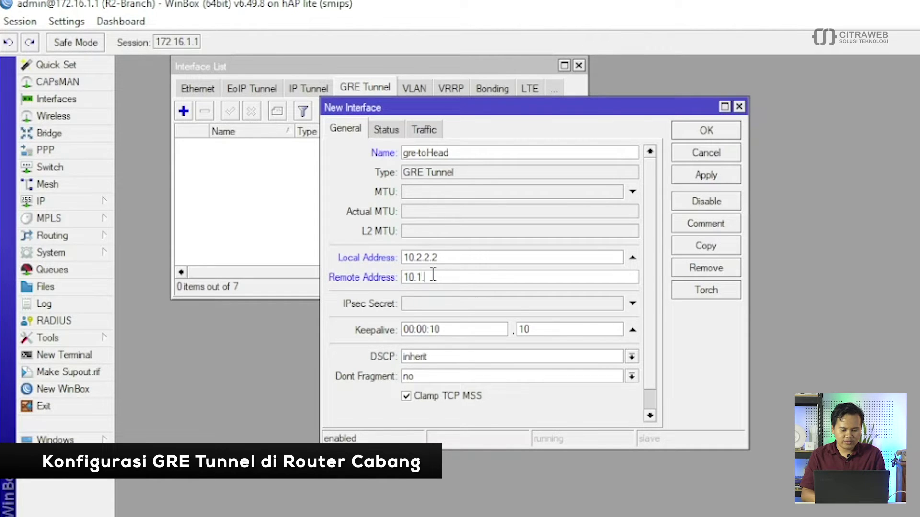
text(1)
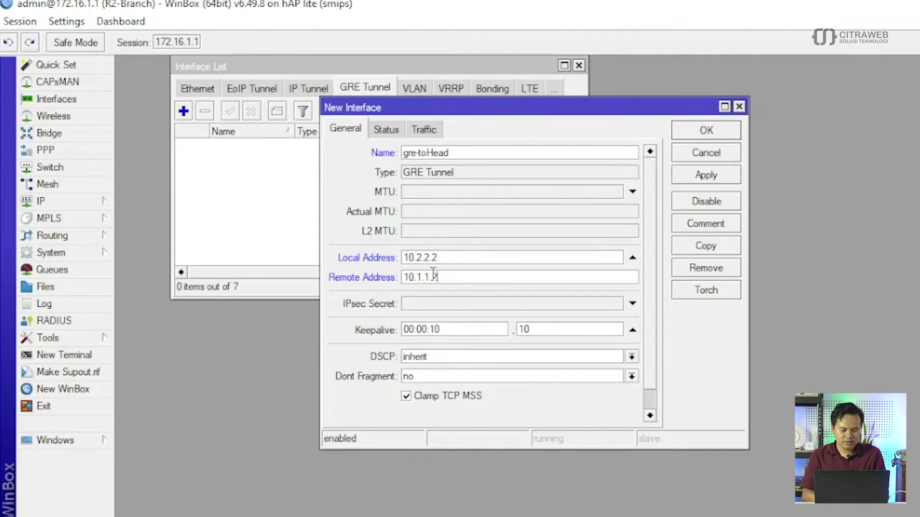
key(Return)
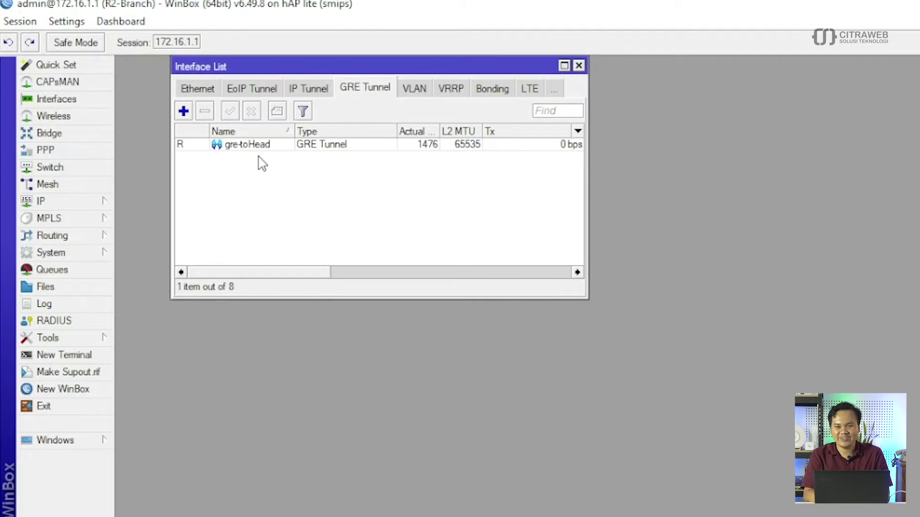
key(Escape)
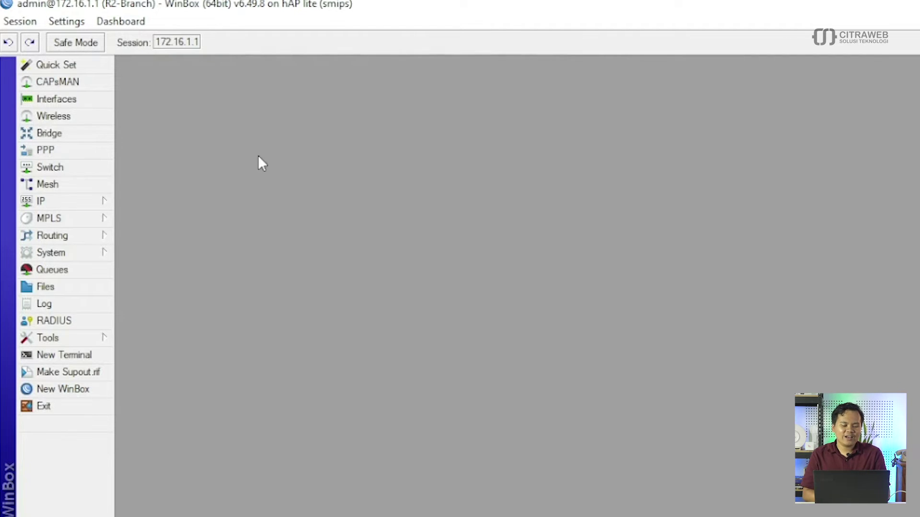
Step: Start a new IP address entry on R2-Branch and set its address to 192.168.100.1/24
click(87, 210)
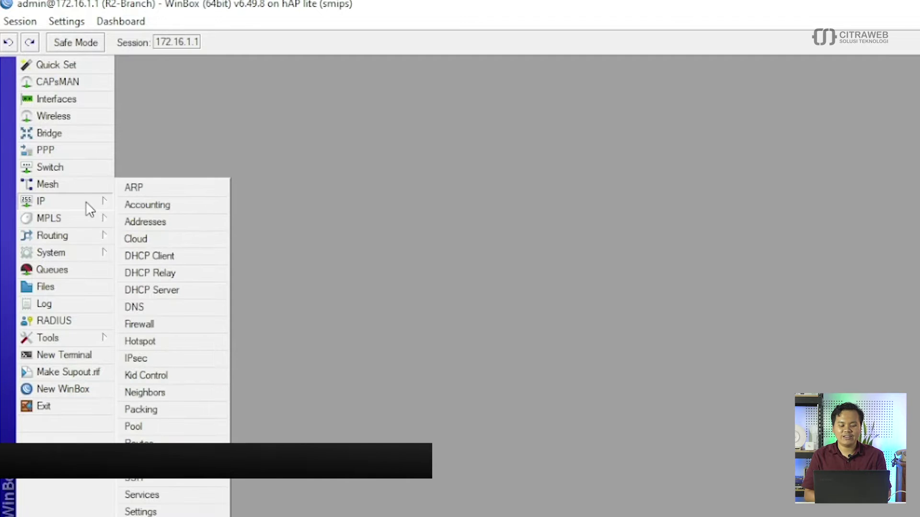
click(154, 223)
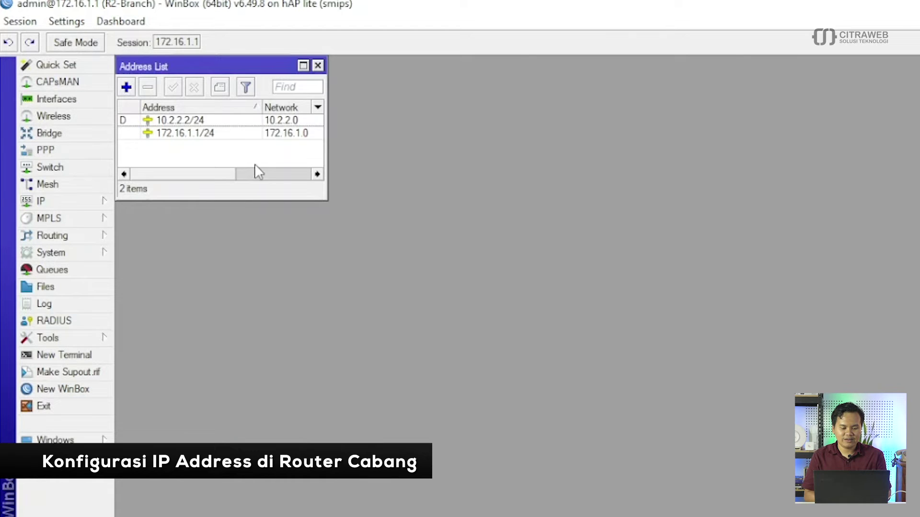
click(302, 66)
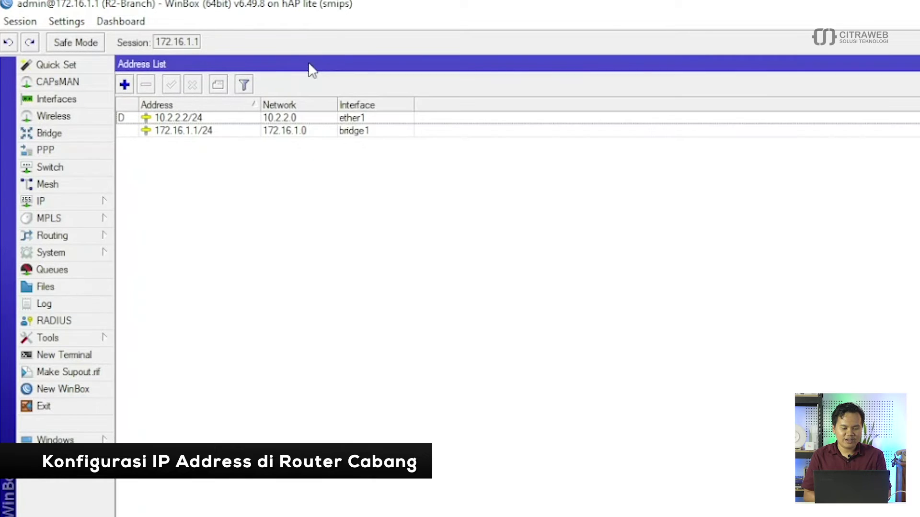
click(126, 86)
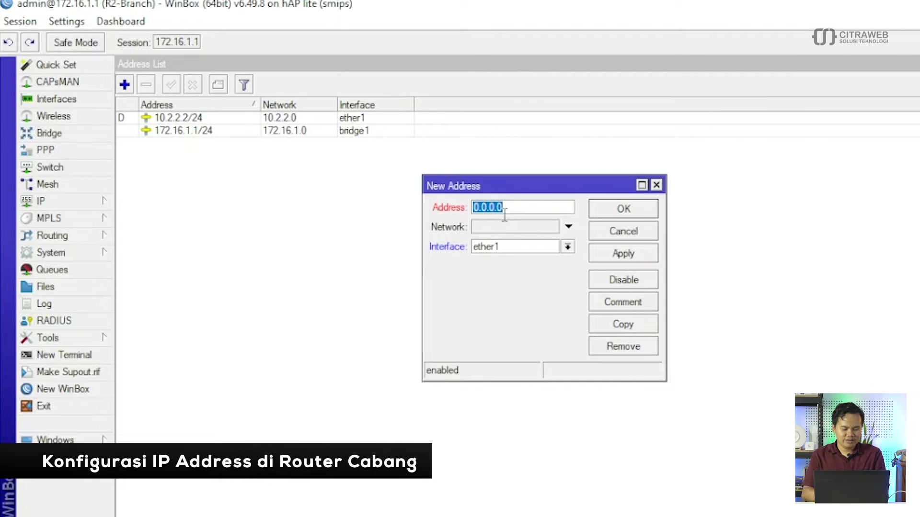
text(192.16)
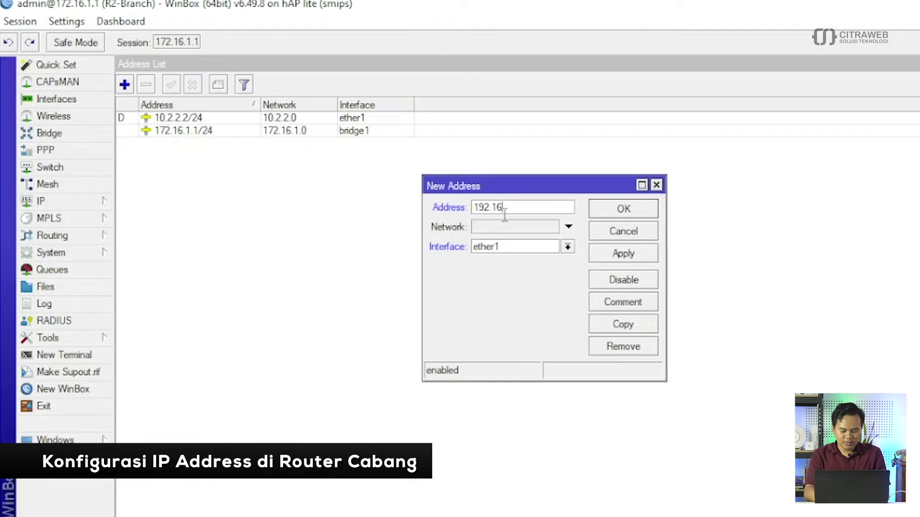
text(8.100)
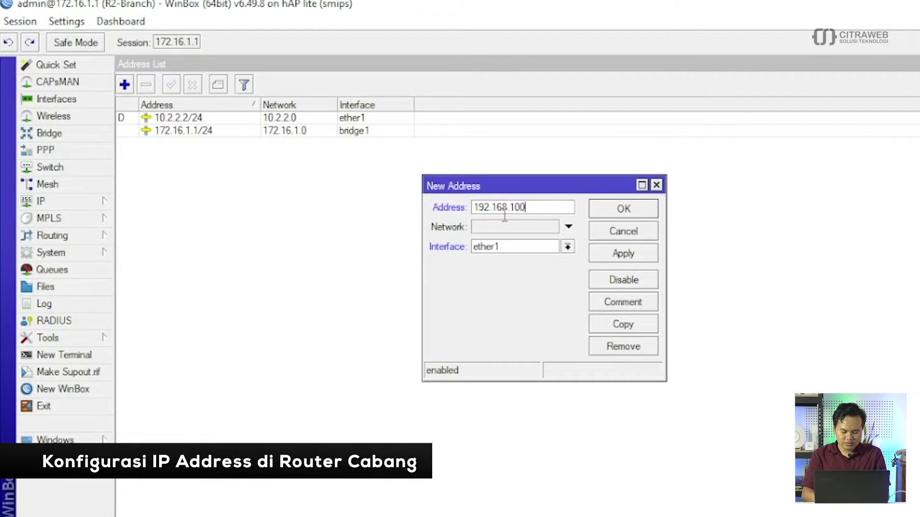
text(.1)
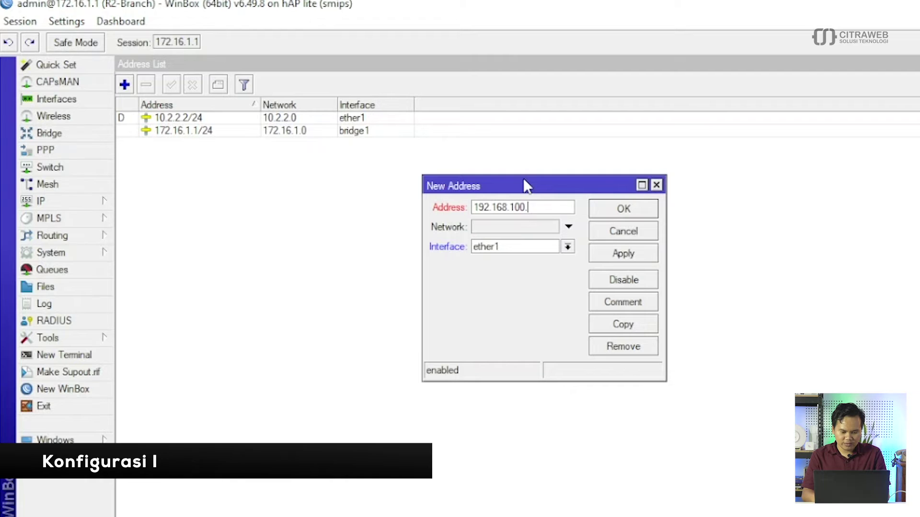
text(/24)
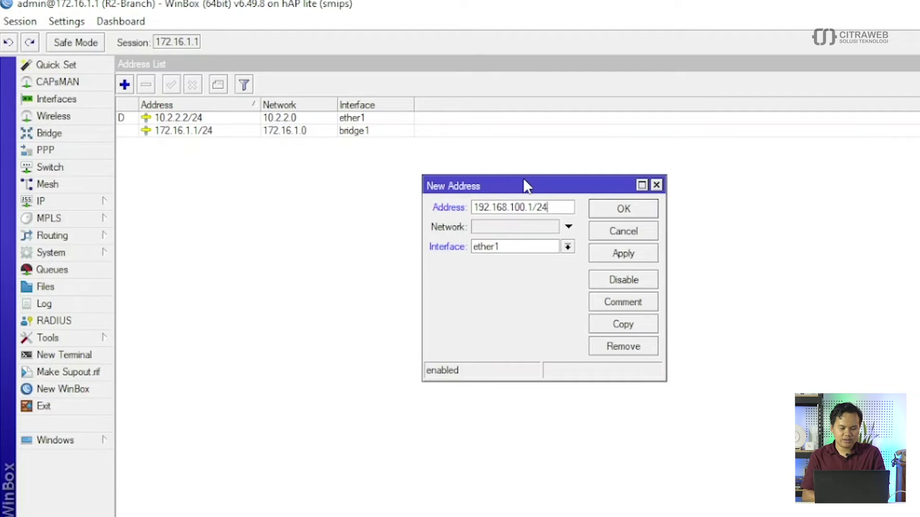
Step: Assign the new address to the gre-toHead interface and save the entry
click(540, 248)
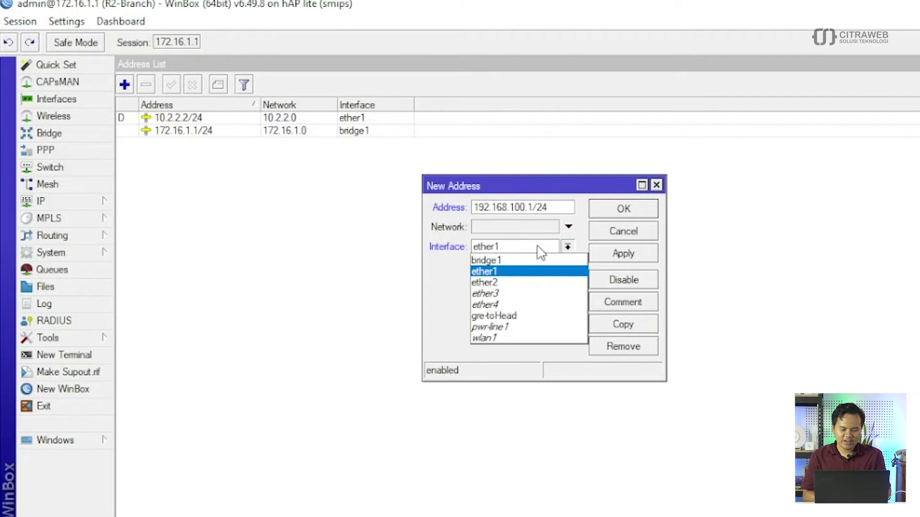
click(538, 319)
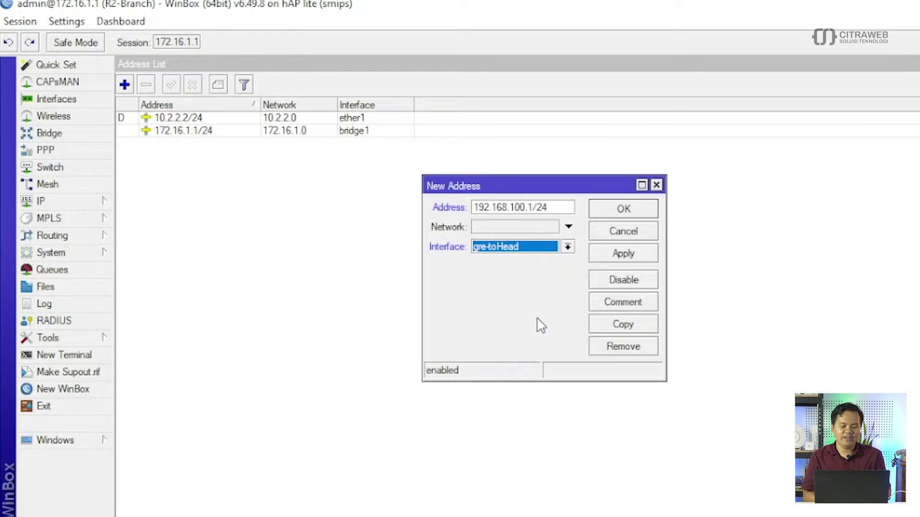
click(635, 258)
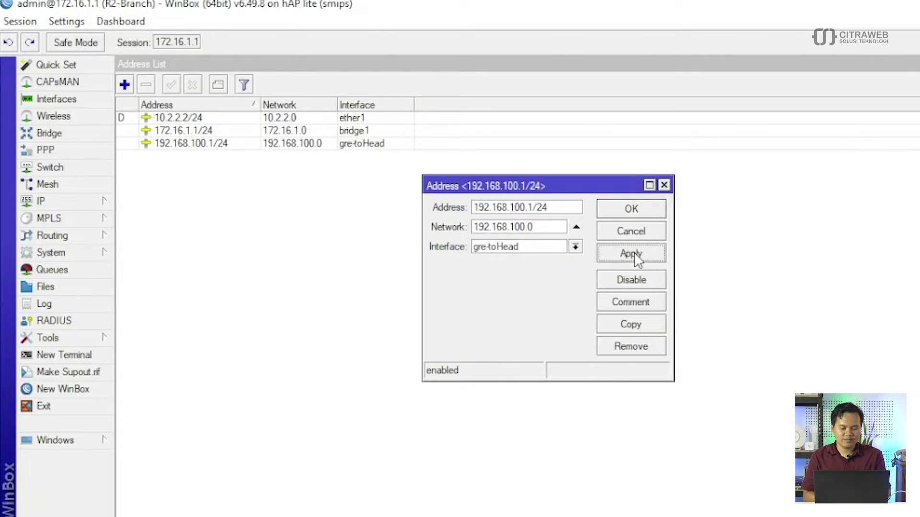
click(653, 215)
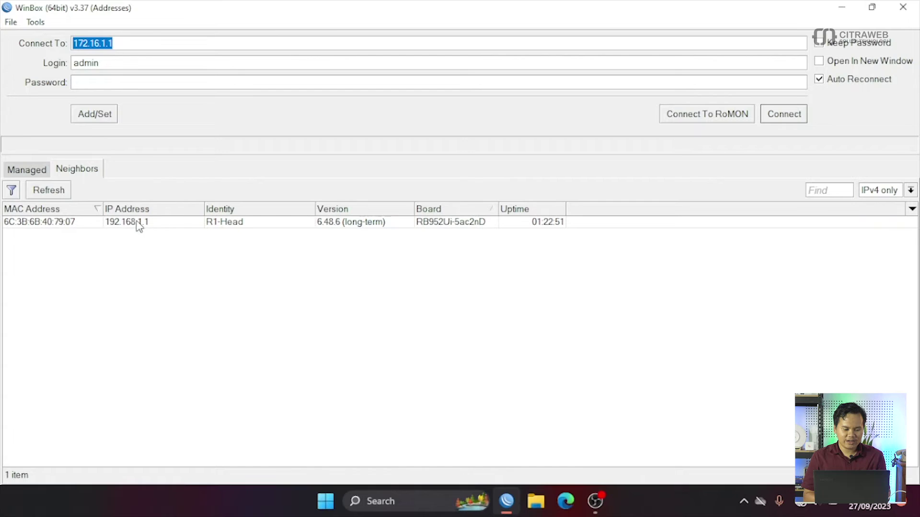
Step: Connect to the R1-Head router, check its GRE tunnel interface and close the interface list
click(63, 224)
click(786, 118)
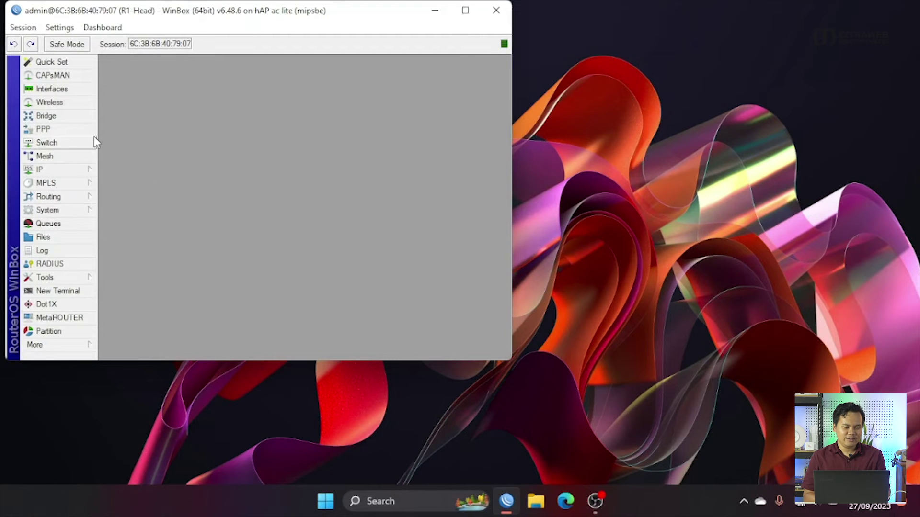
click(62, 91)
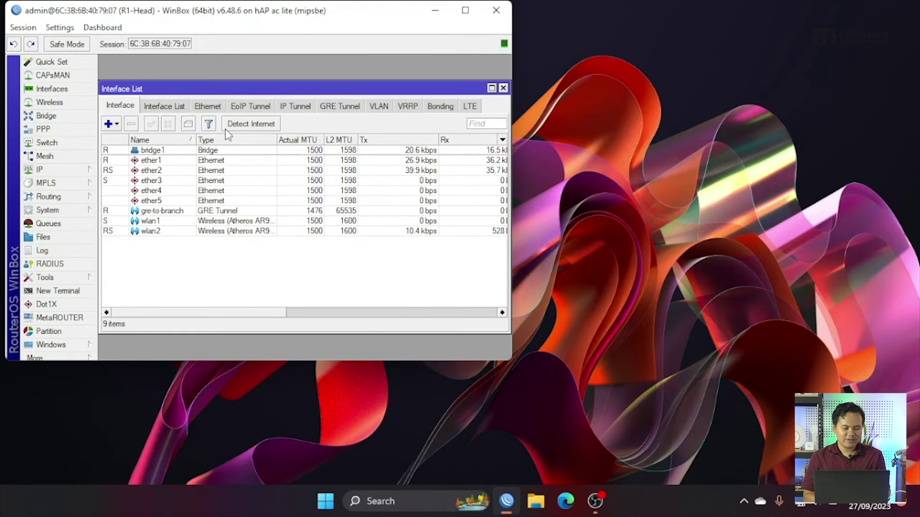
click(465, 10)
click(335, 102)
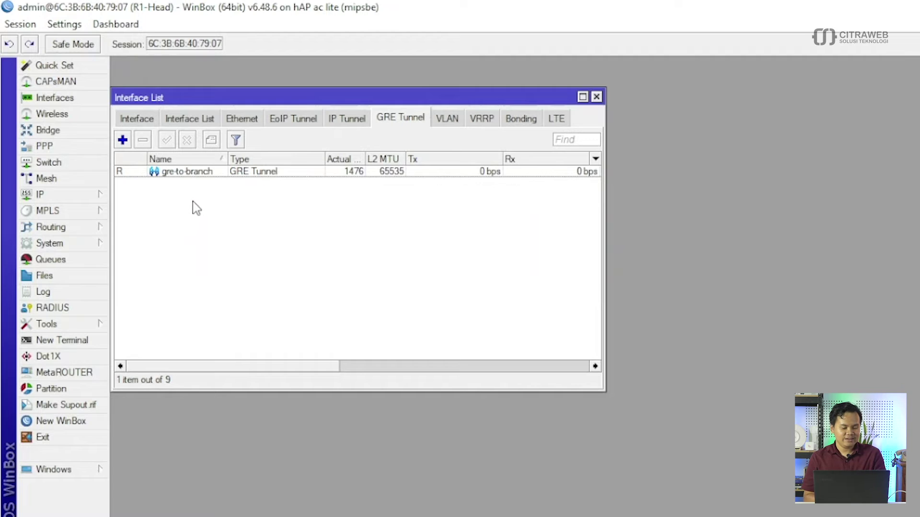
key(Escape)
Step: Add the IP address 192.168.100.2/24 on R1-Head's gre-to-branch interface and save it
click(77, 200)
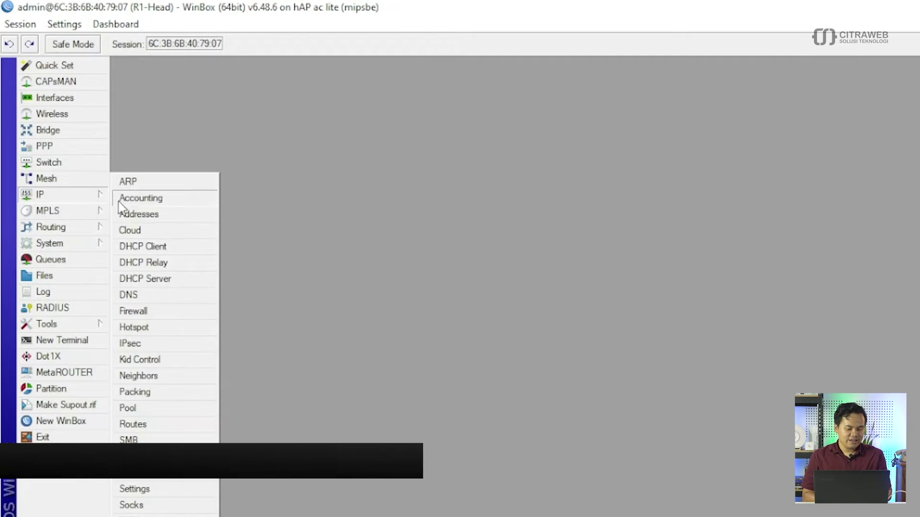
click(144, 216)
click(234, 128)
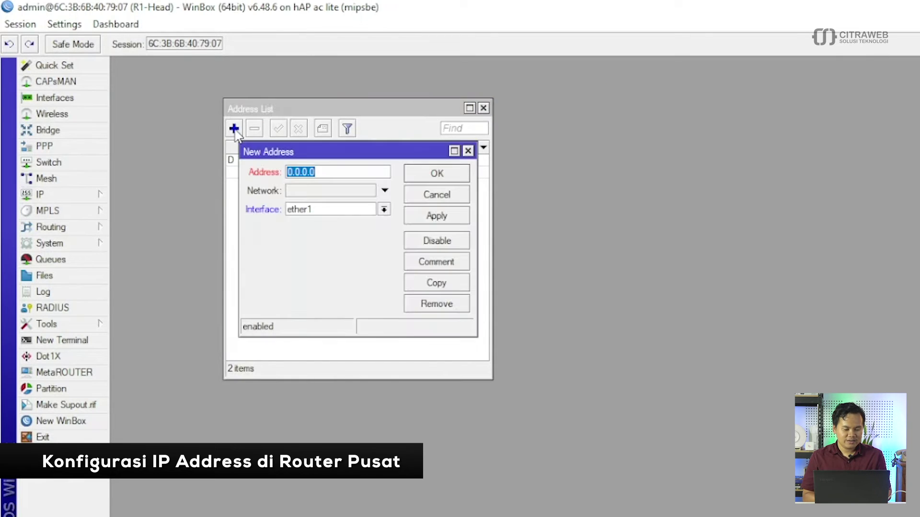
text(192.168.100.2)
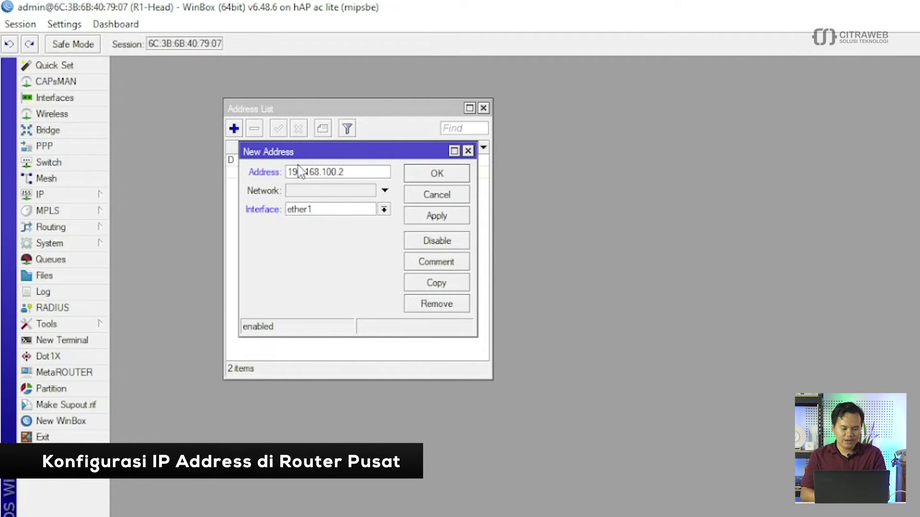
text(/24)
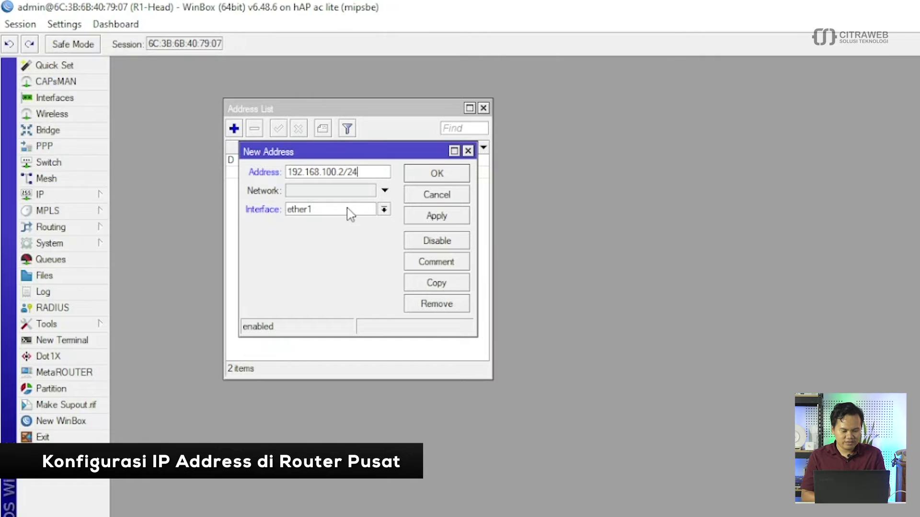
click(350, 212)
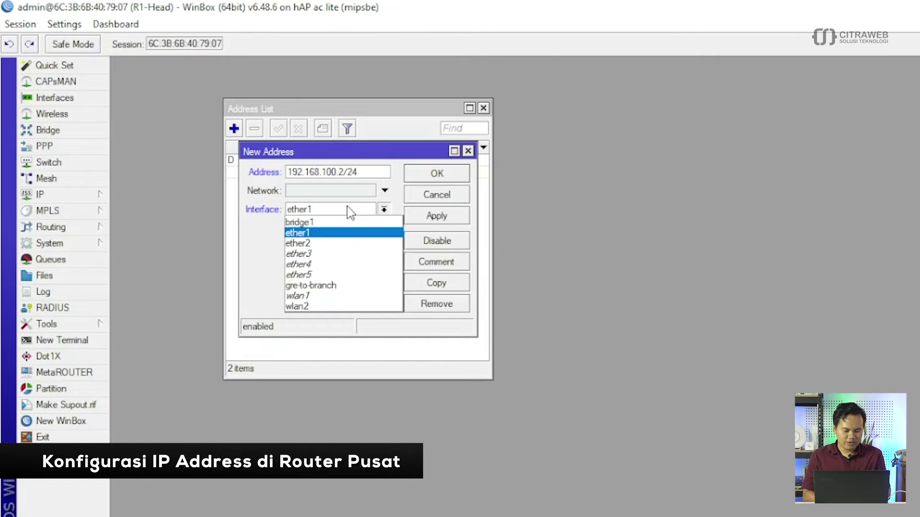
click(341, 287)
click(438, 216)
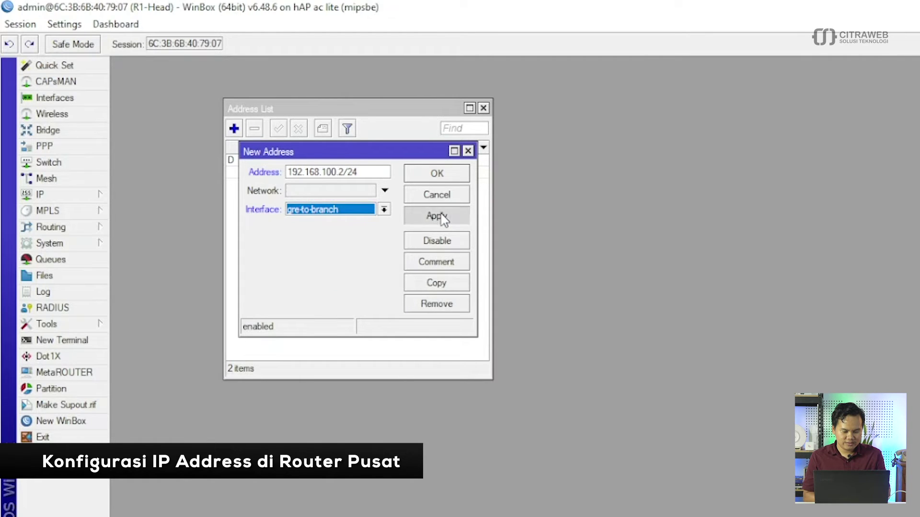
click(443, 178)
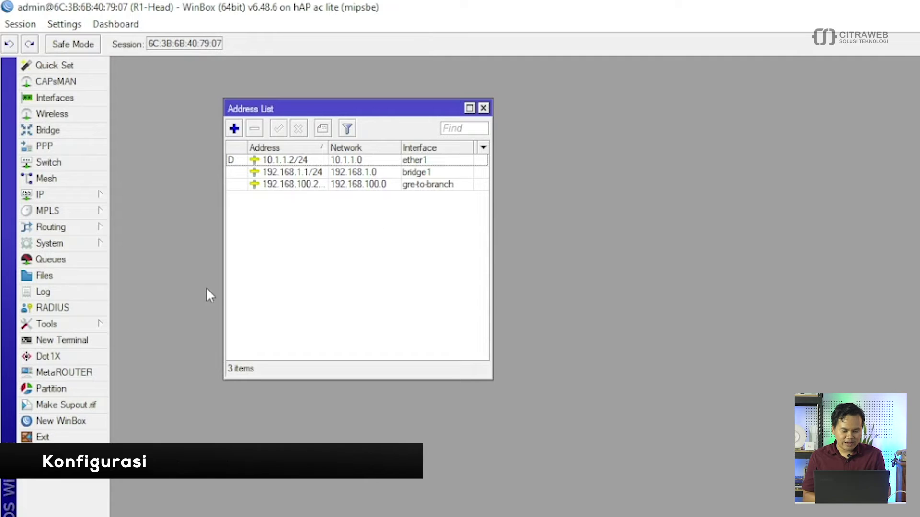
Step: In a new R1-Head terminal, ping 192.168.100.1 to test the tunnel to the branch, and stop the ping
click(62, 346)
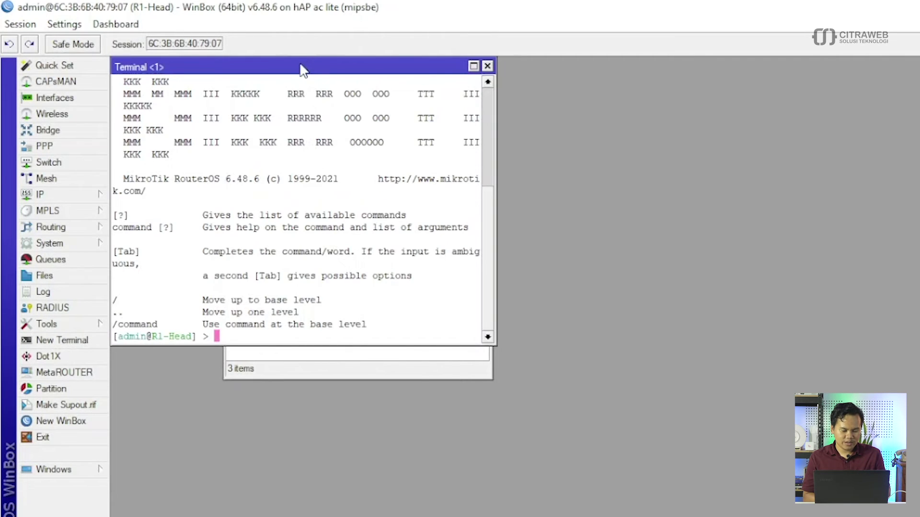
drag(301, 65, 644, 124)
text(ping )
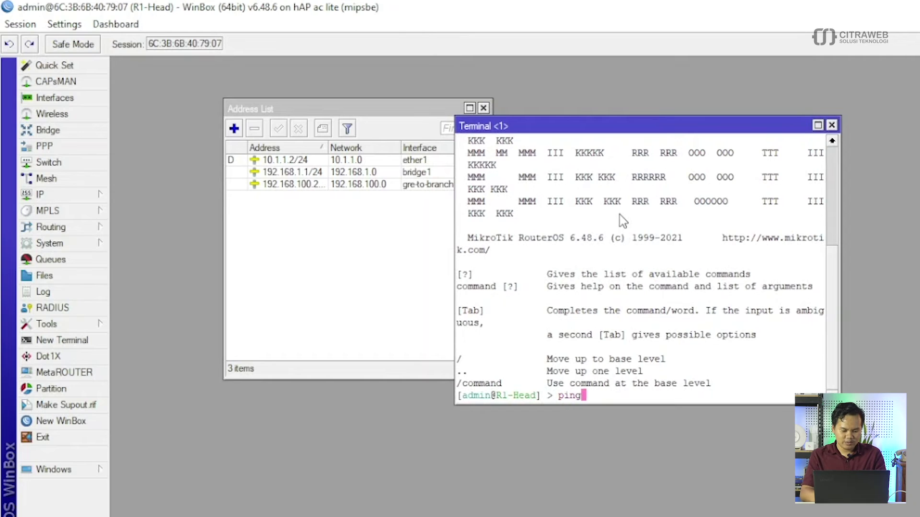
text(192)
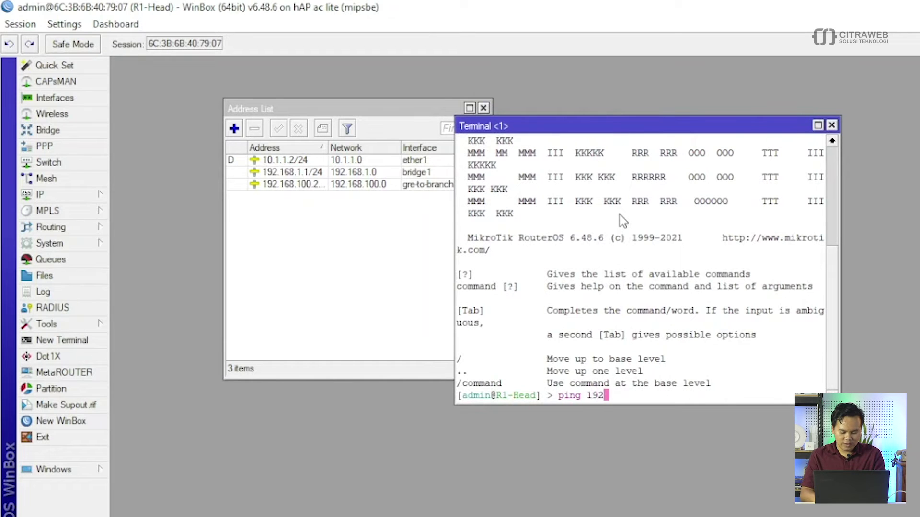
text(.168.100.1)
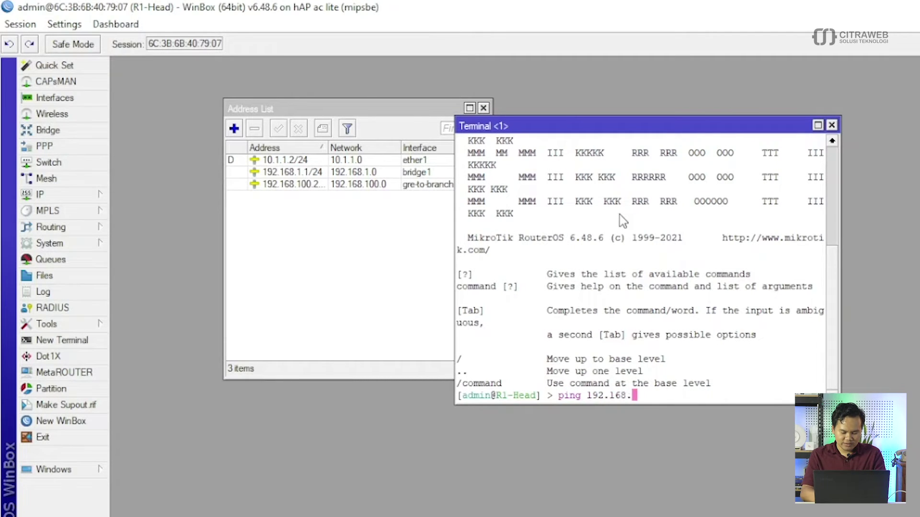
key(Return)
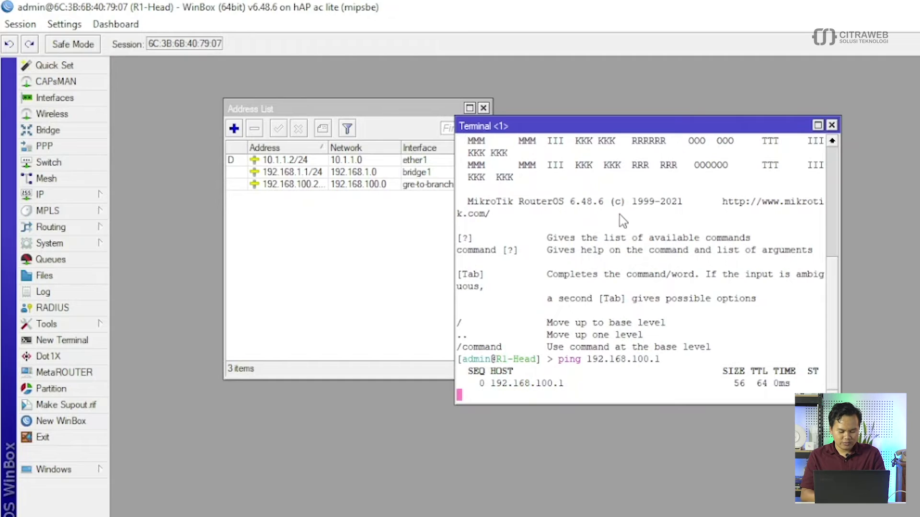
key(ctrl+c)
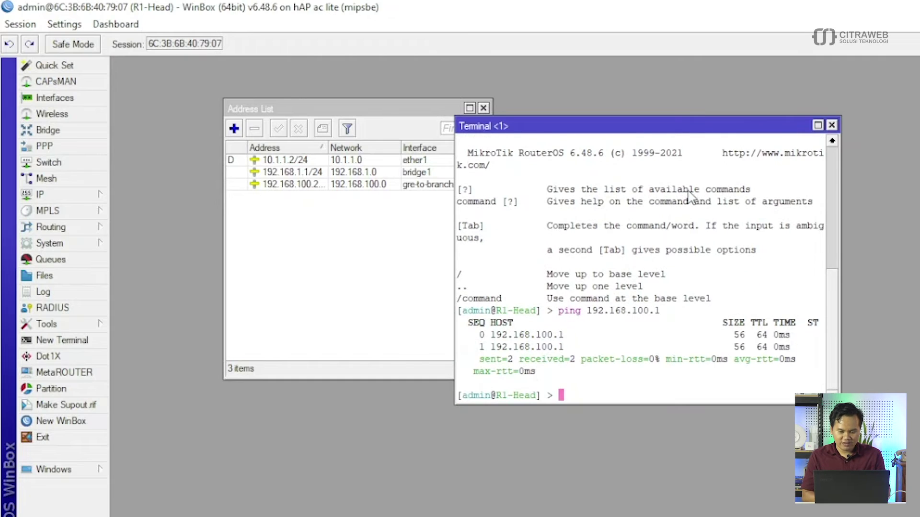
Step: Close the open terminal and address list, and start a new static route on R1-Head with destination 172.16.1.0/24
click(831, 124)
click(483, 108)
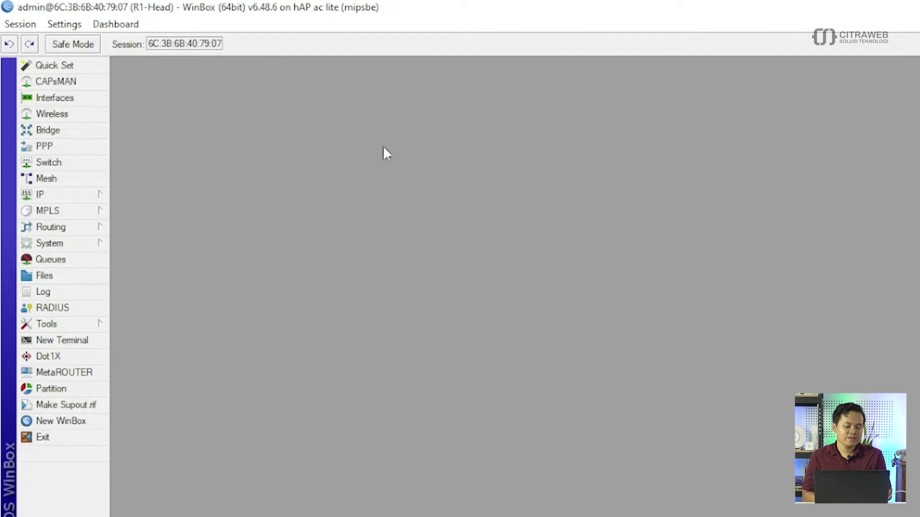
click(51, 200)
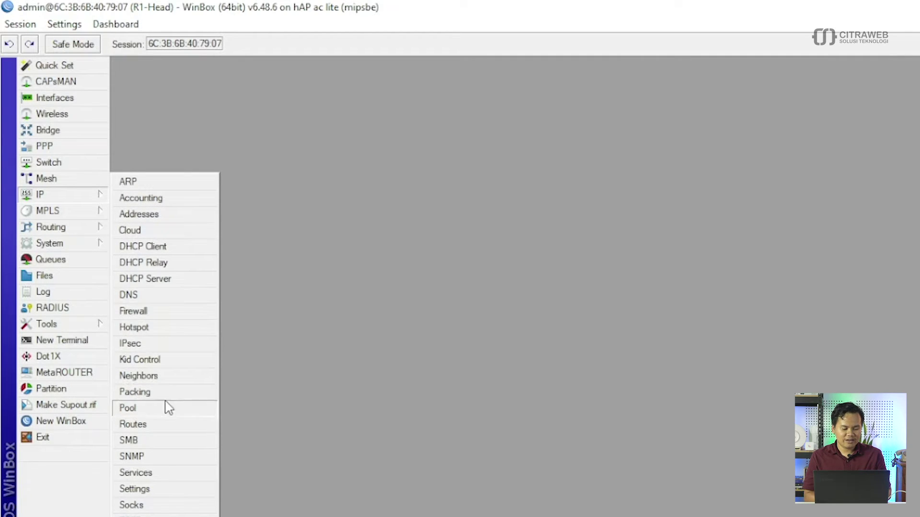
click(164, 426)
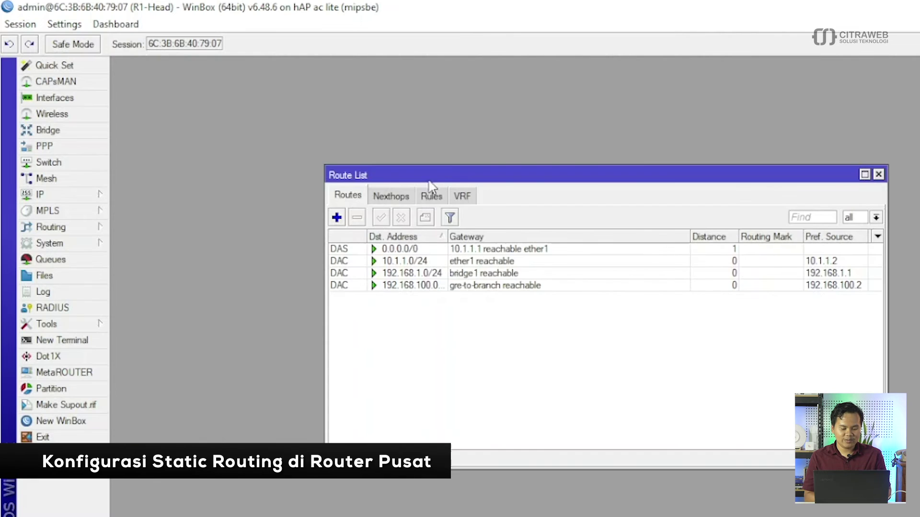
click(343, 215)
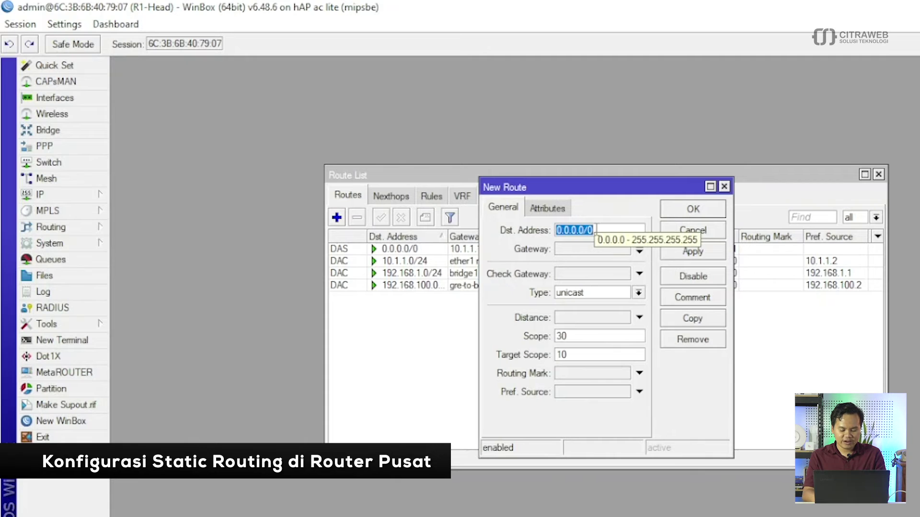
text(192.)
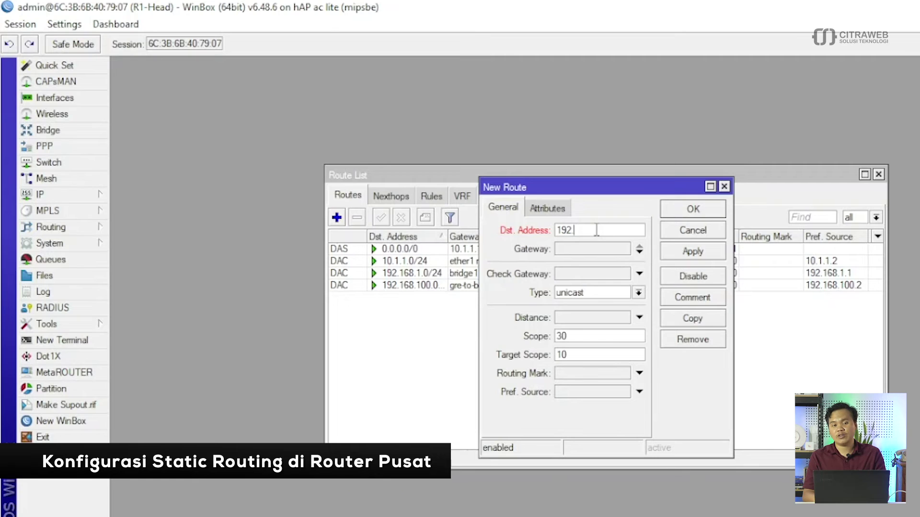
text(2)
key(BackSpace)
key(BackSpace)
text(72)
text(.16.1)
text(.1)
text(/24)
Step: Set the gateway of R1-Head's new route to 192.168.100.1 and save the route
click(598, 249)
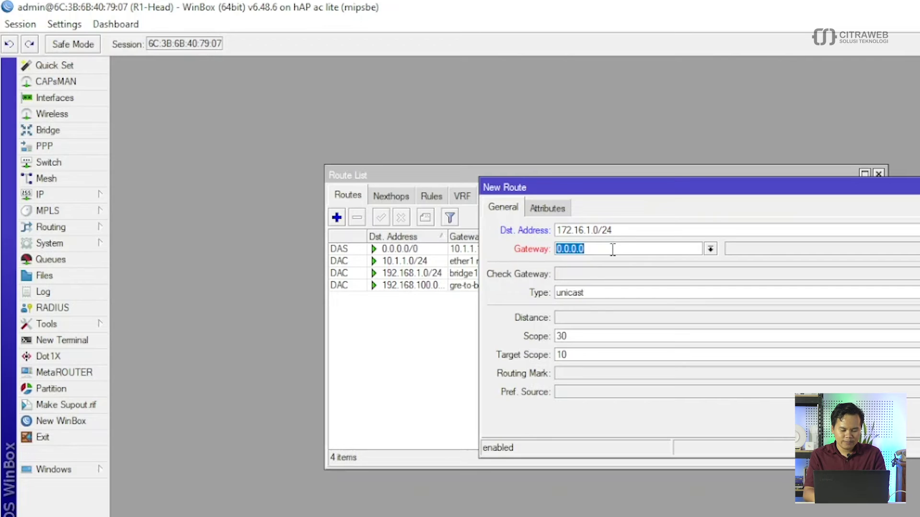
text(192.168.100.1)
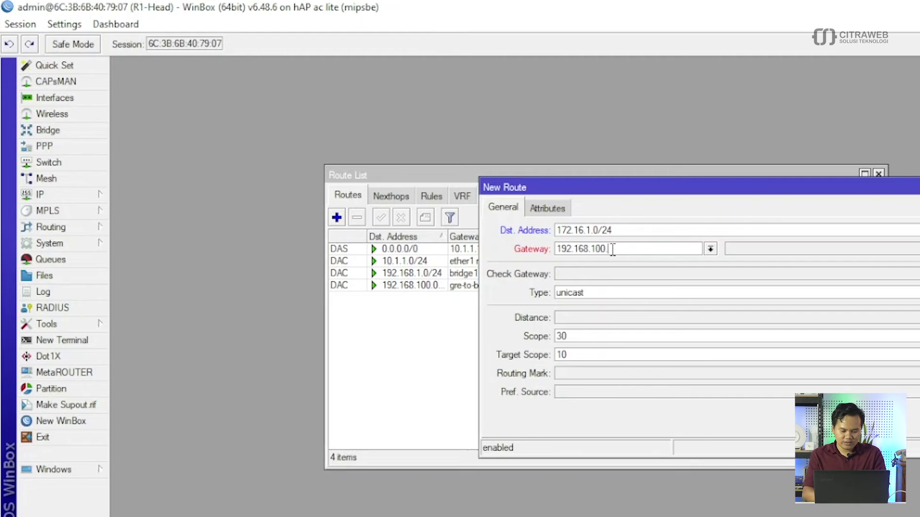
key(Return)
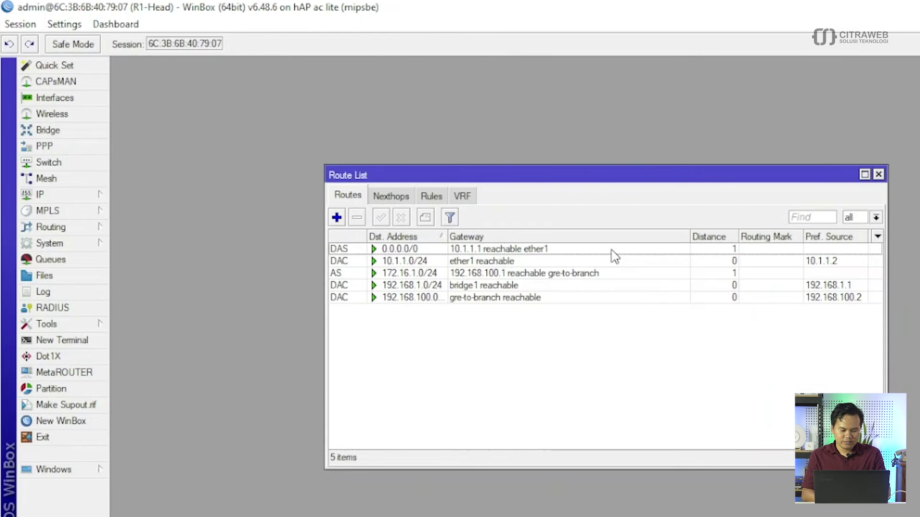
Step: Close and reopen R1-Head's route list to review its routes, and close the list again
click(878, 174)
click(96, 196)
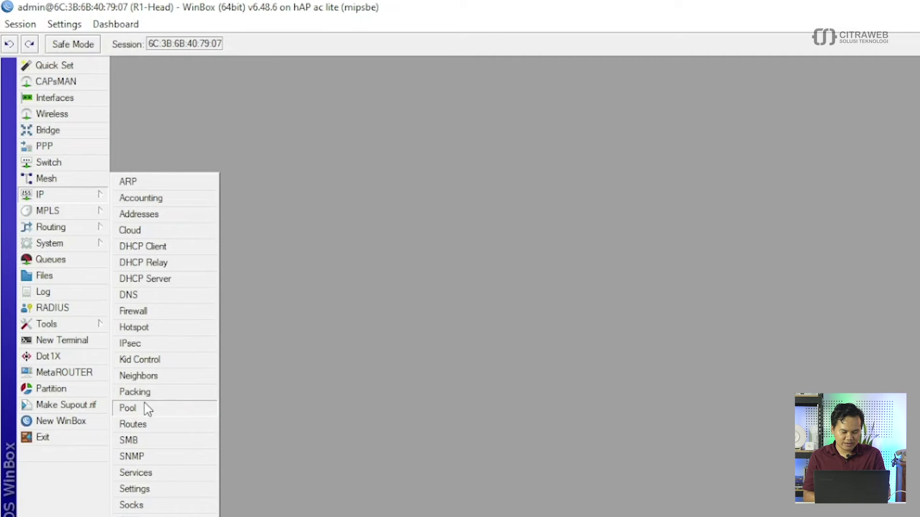
click(149, 425)
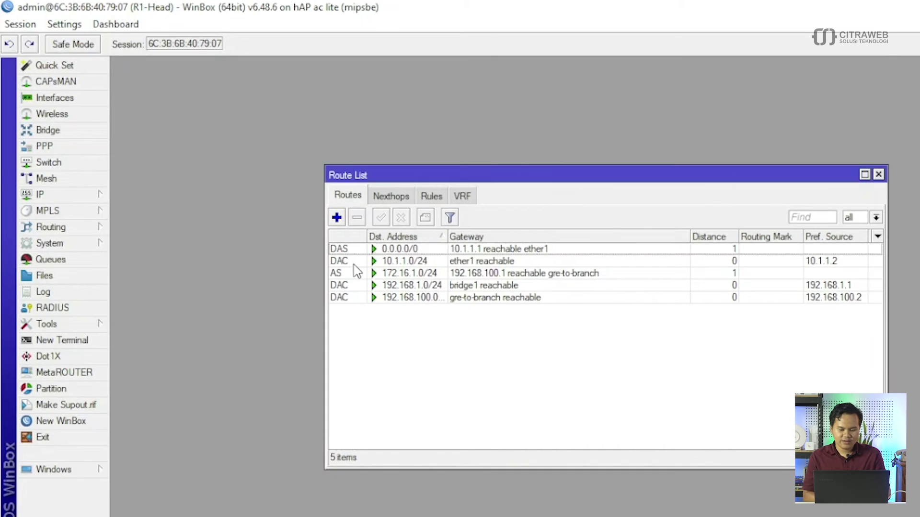
click(878, 174)
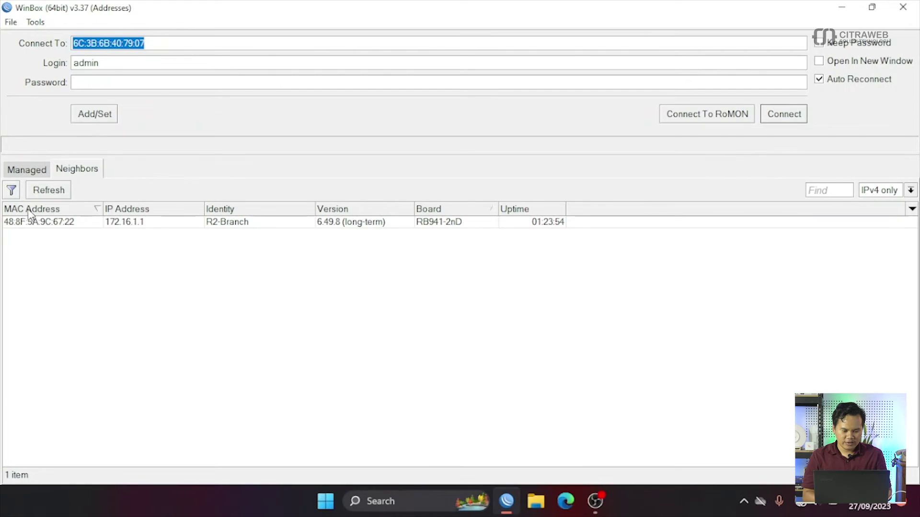
click(129, 222)
double_click(129, 222)
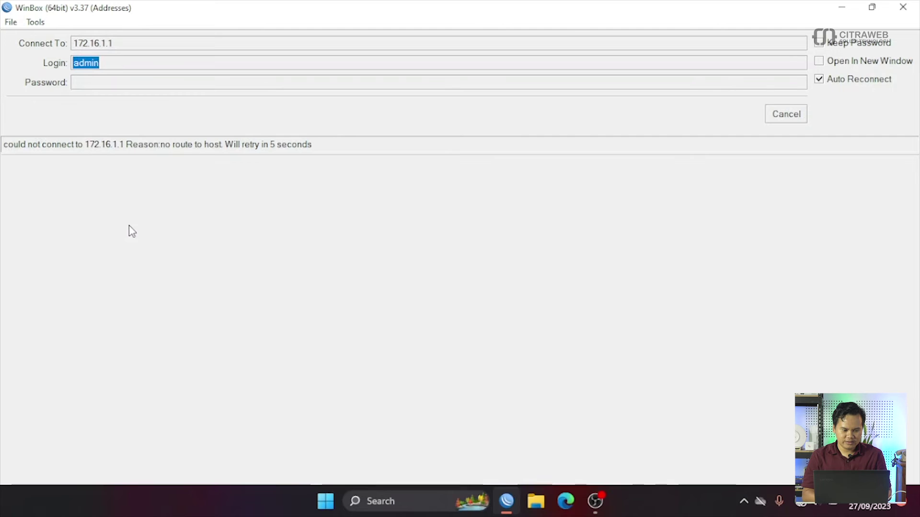
click(772, 117)
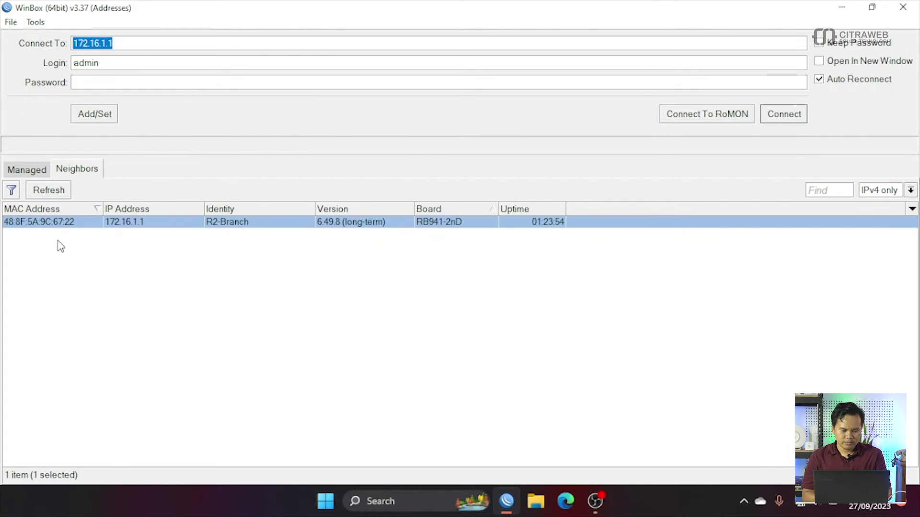
Step: Connect to the R2-Branch router by its MAC address and dismiss the password change request
click(56, 226)
double_click(53, 224)
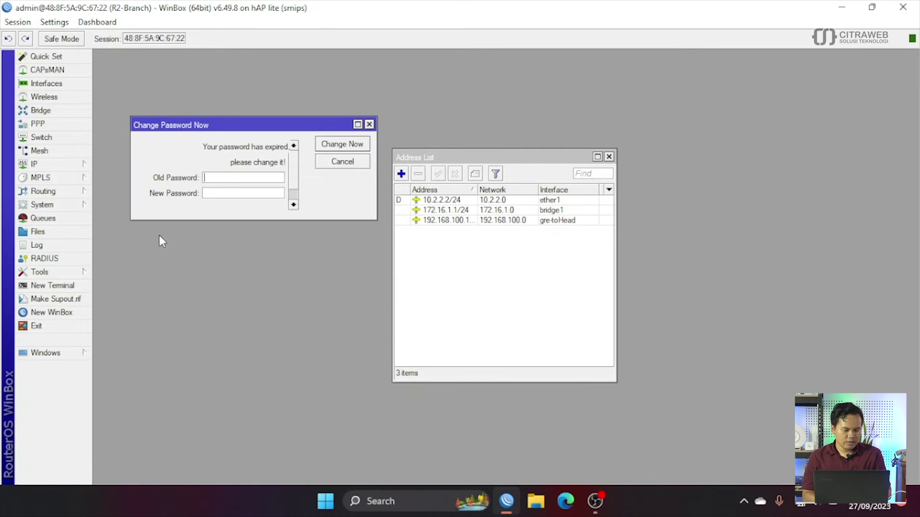
key(Escape)
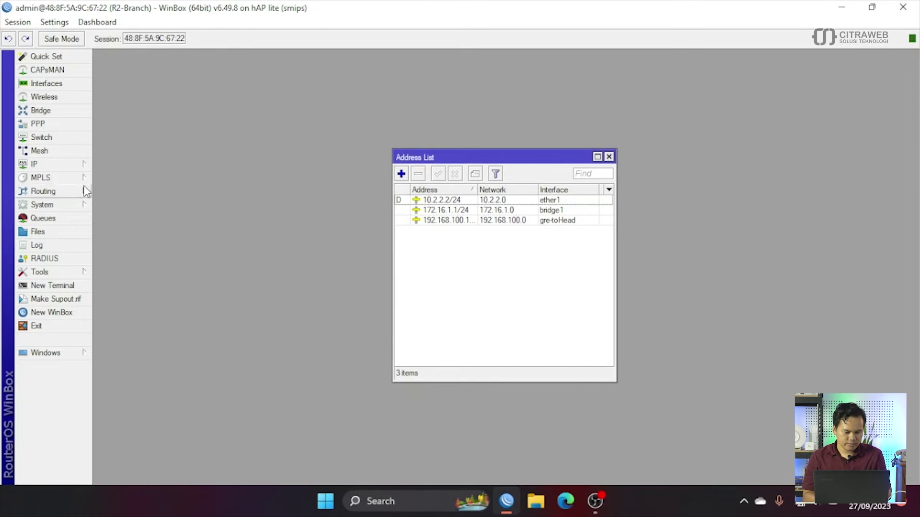
Step: Start a new static route in R2-Branch's route list with destination 192.168.1.0/24
click(58, 167)
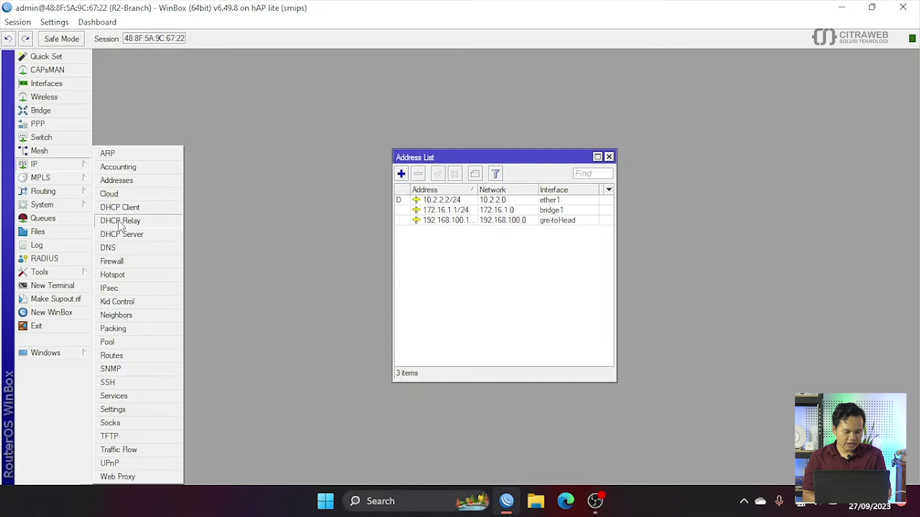
click(124, 358)
click(284, 184)
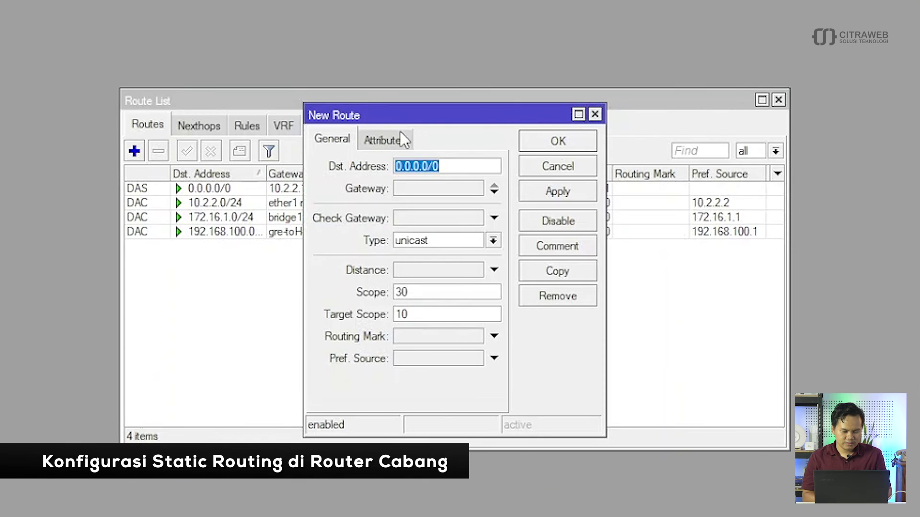
text(192)
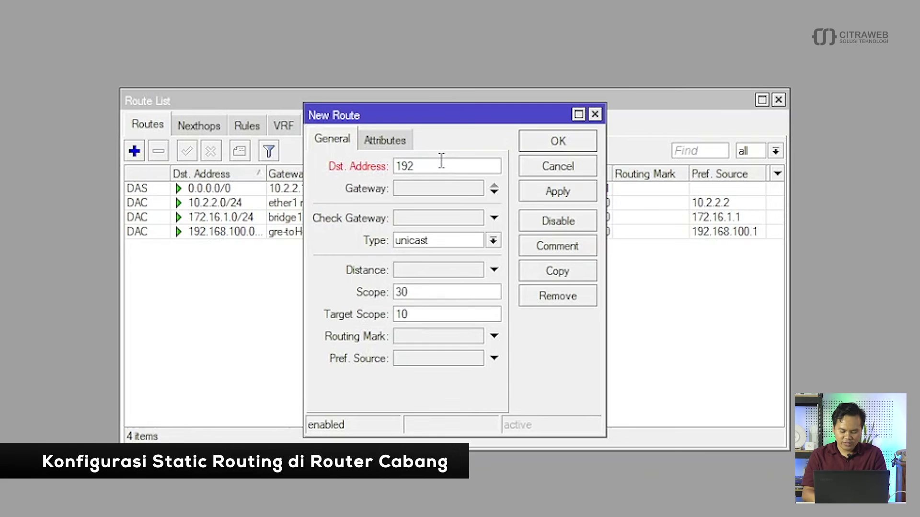
text(.168.1)
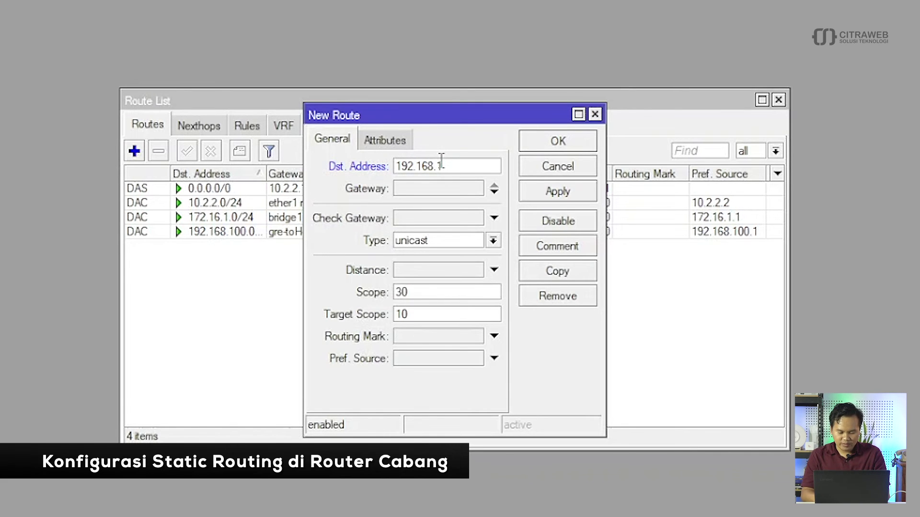
text(.0/24)
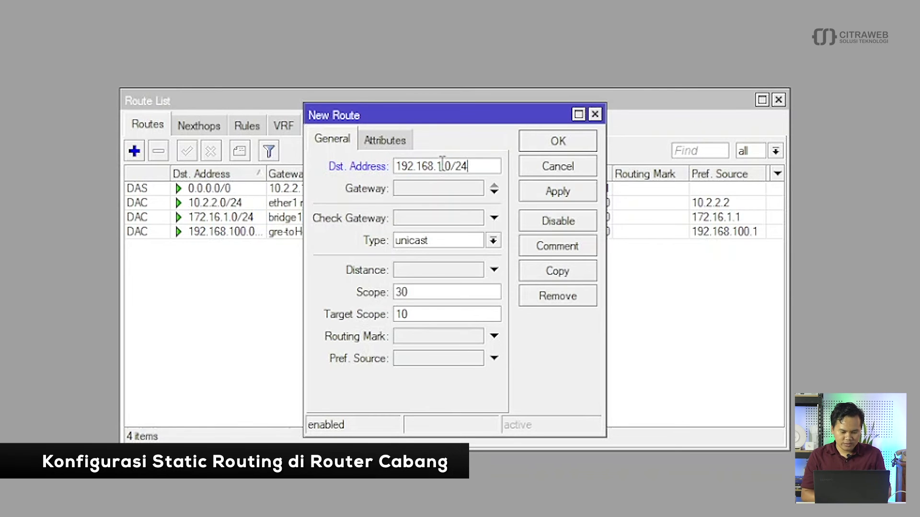
Step: Set the gateway of R2-Branch's new route to 192.168.100.2, save the route and close the route list
click(440, 188)
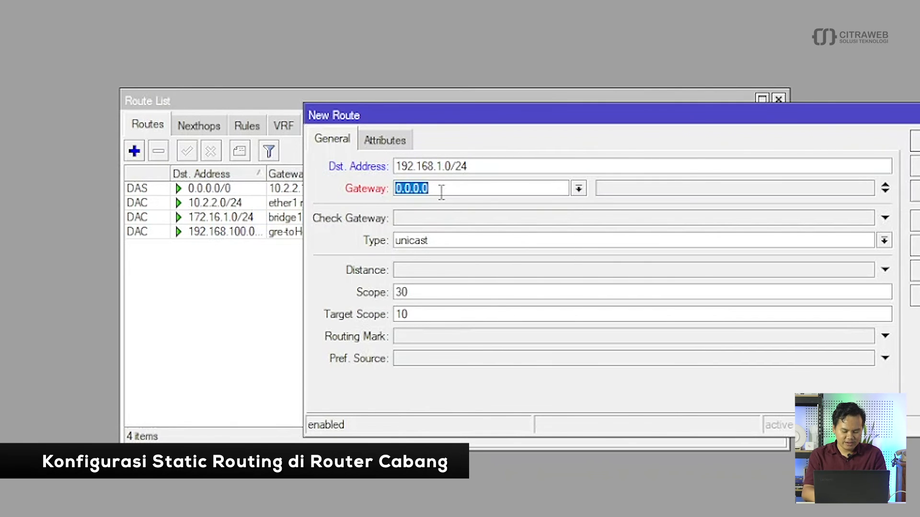
text(192.168.100.)
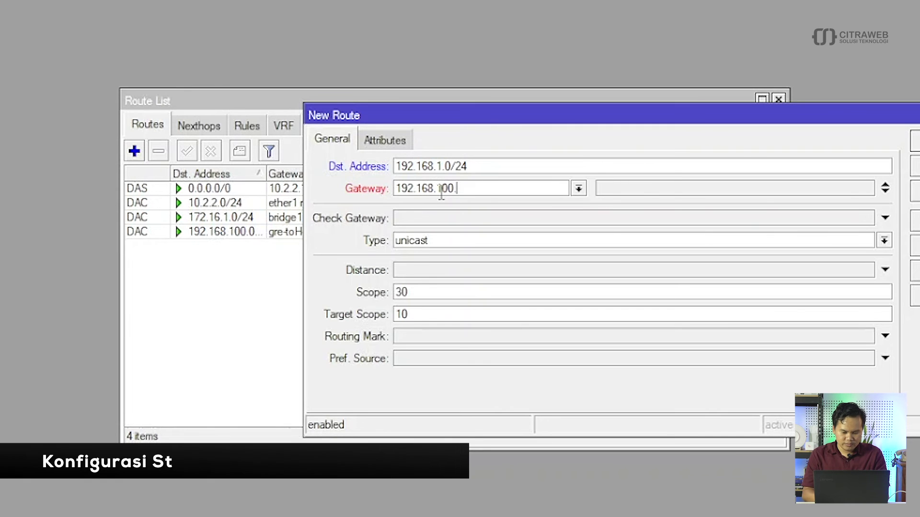
text(2)
key(Return)
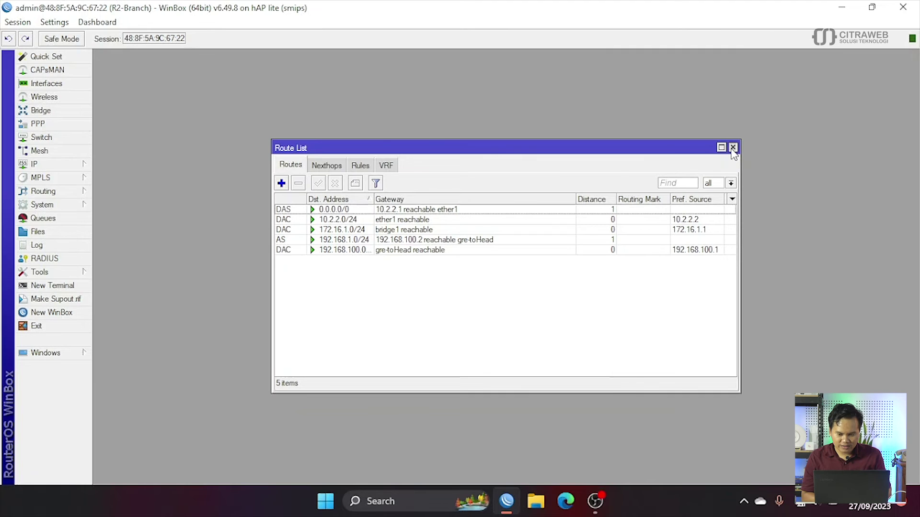
click(733, 148)
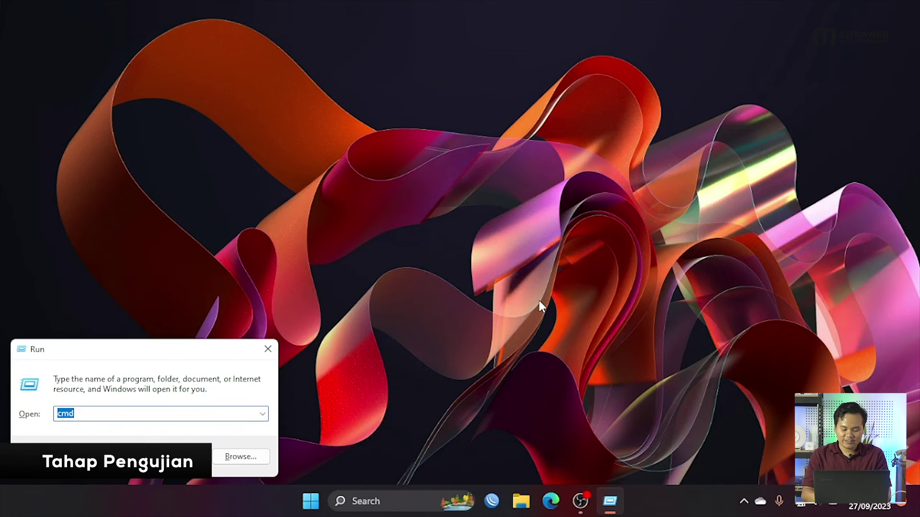
Step: Open the Windows Command Prompt and trace the route to 192.168.1.253 using tracert with the -d option
key(Return)
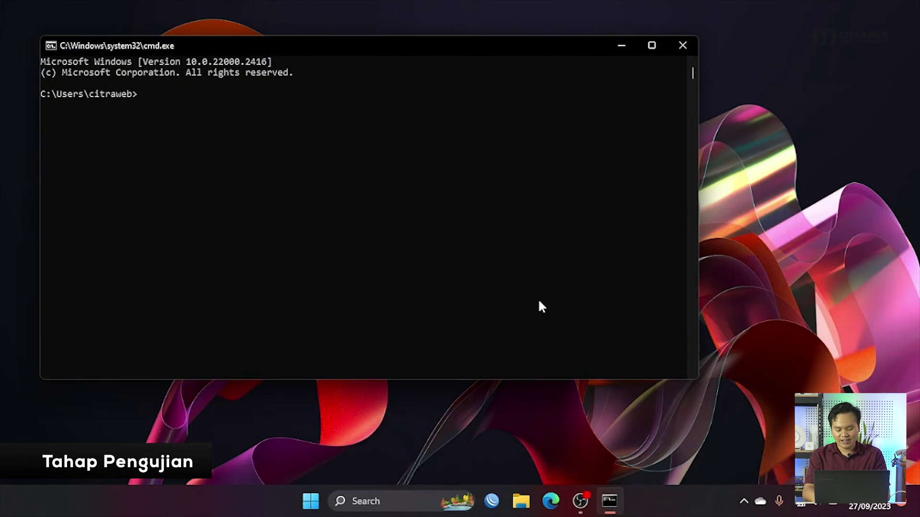
text(tracert -d 19)
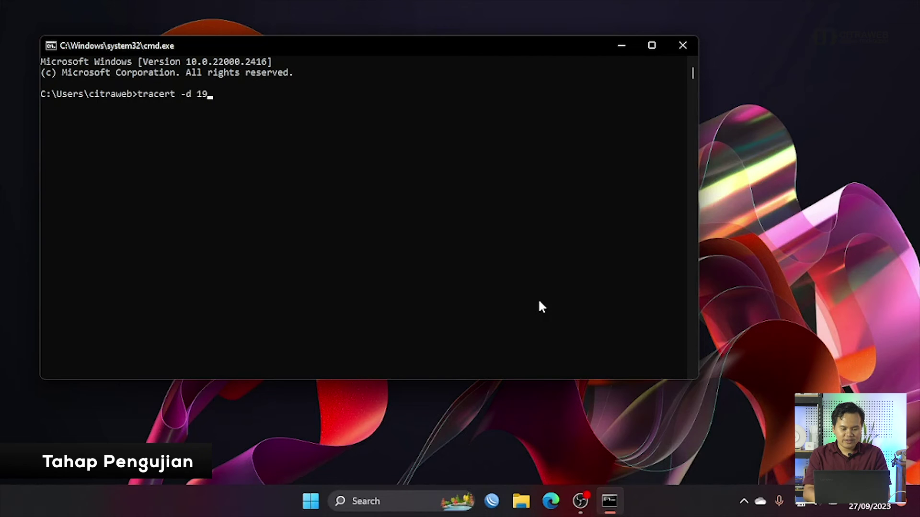
text(2.168.1.)
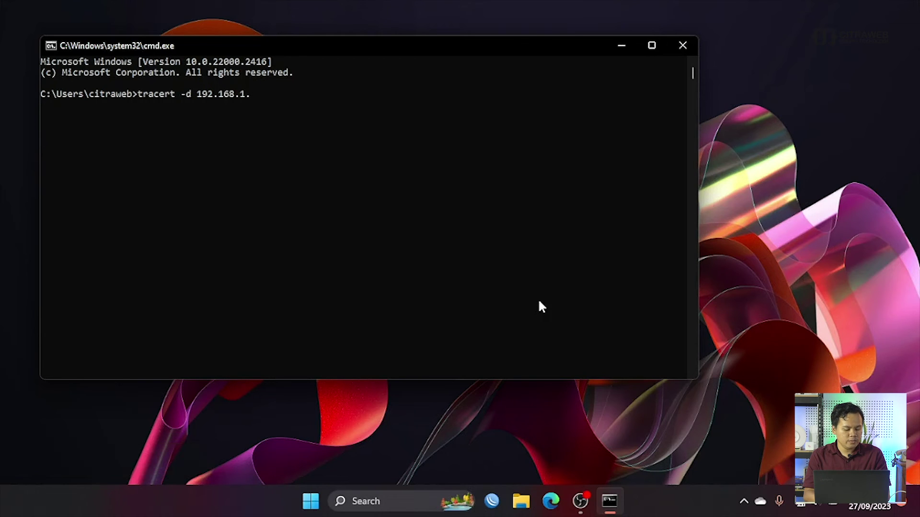
text(253)
key(Return)
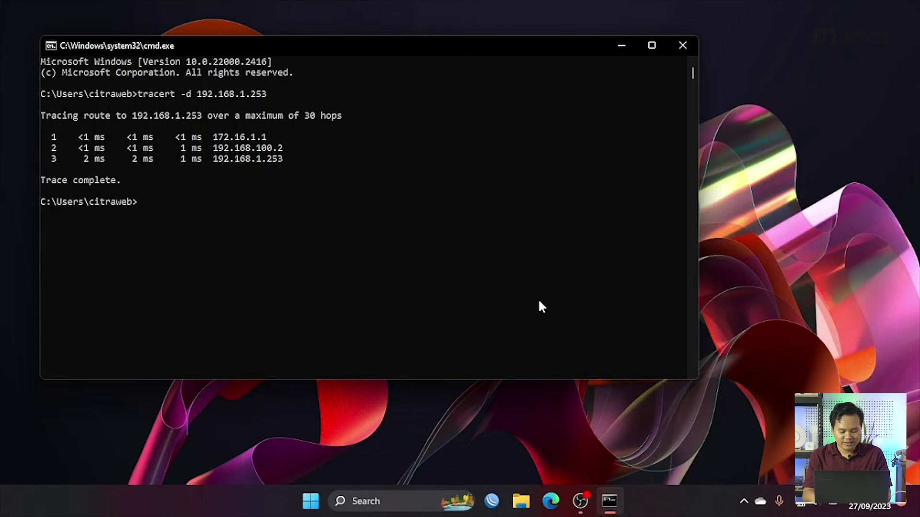
Step: Ping 192.168.1.253 from the Command Prompt to test the connection to the head office network, and stop the ping
text(ing 192.168.1.253)
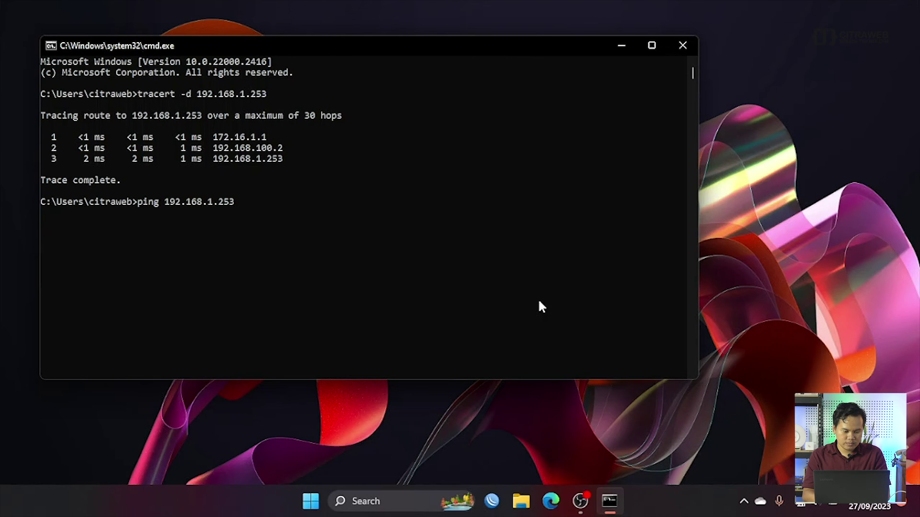
key(Return)
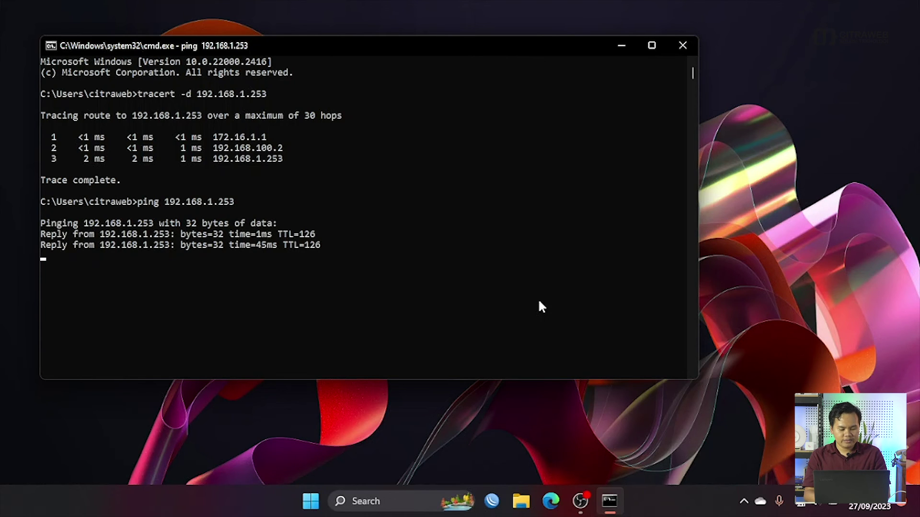
key(ctrl+c)
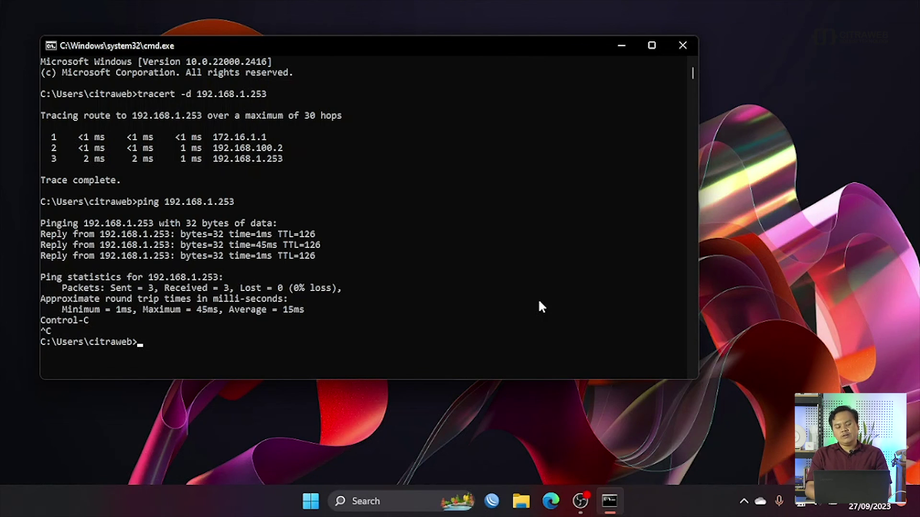